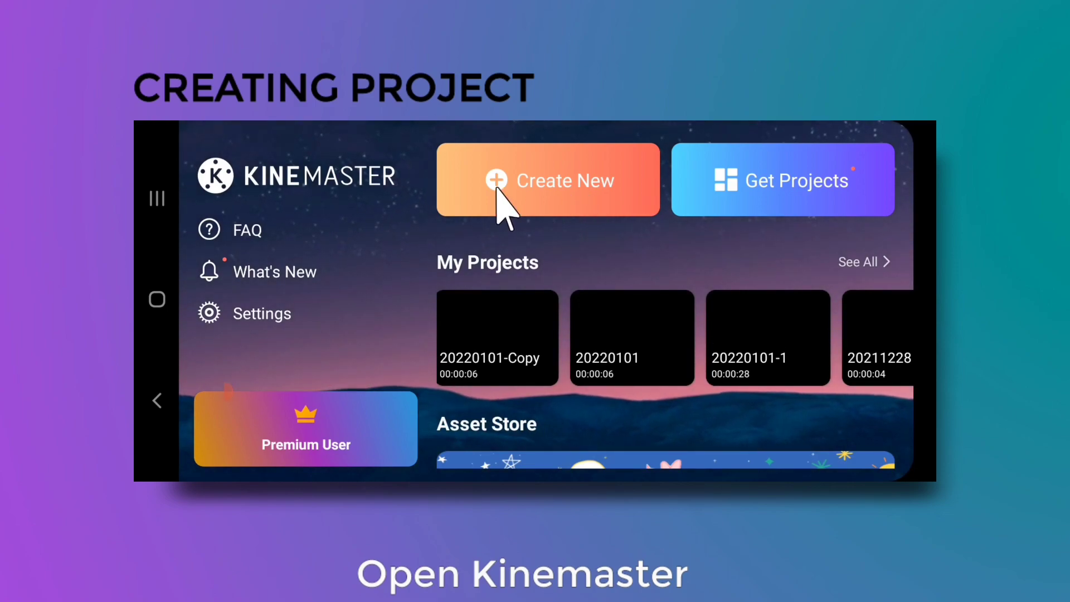
# - Create a new 16:9 project and add the solid black tile from Image Assets
pyautogui.click(542, 192)
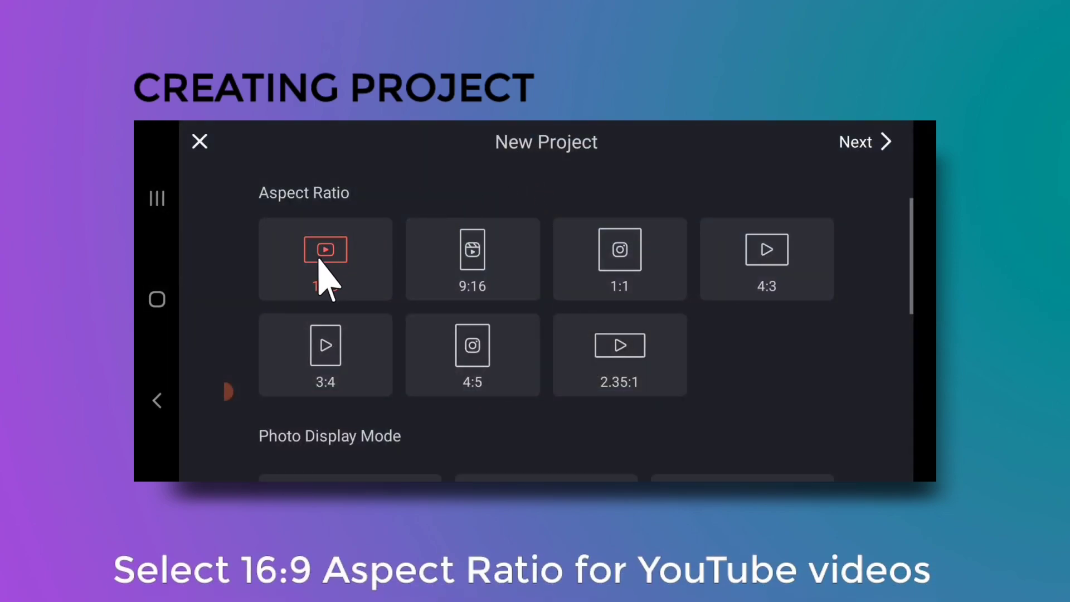
pyautogui.click(855, 143)
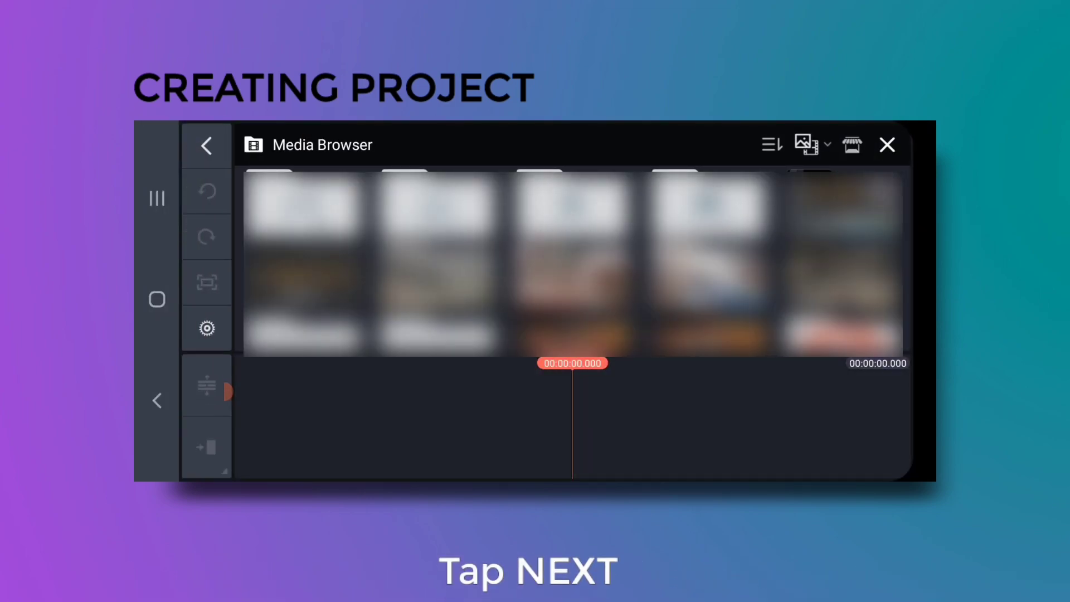
pyautogui.click(305, 218)
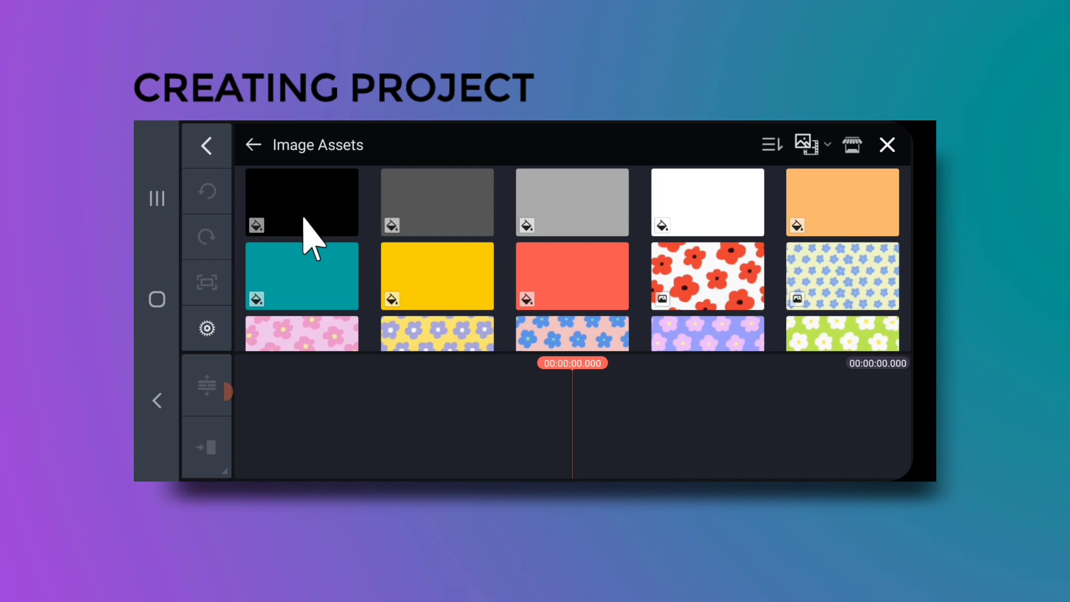
pyautogui.click(304, 219)
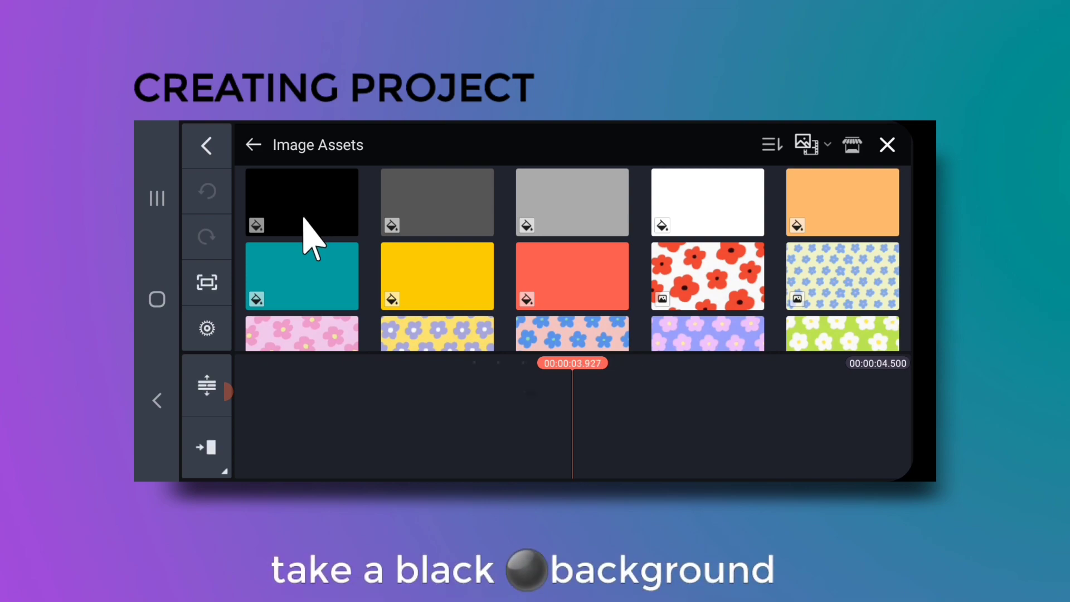
# - Lengthen the black background clip to 6.033 seconds
pyautogui.click(887, 145)
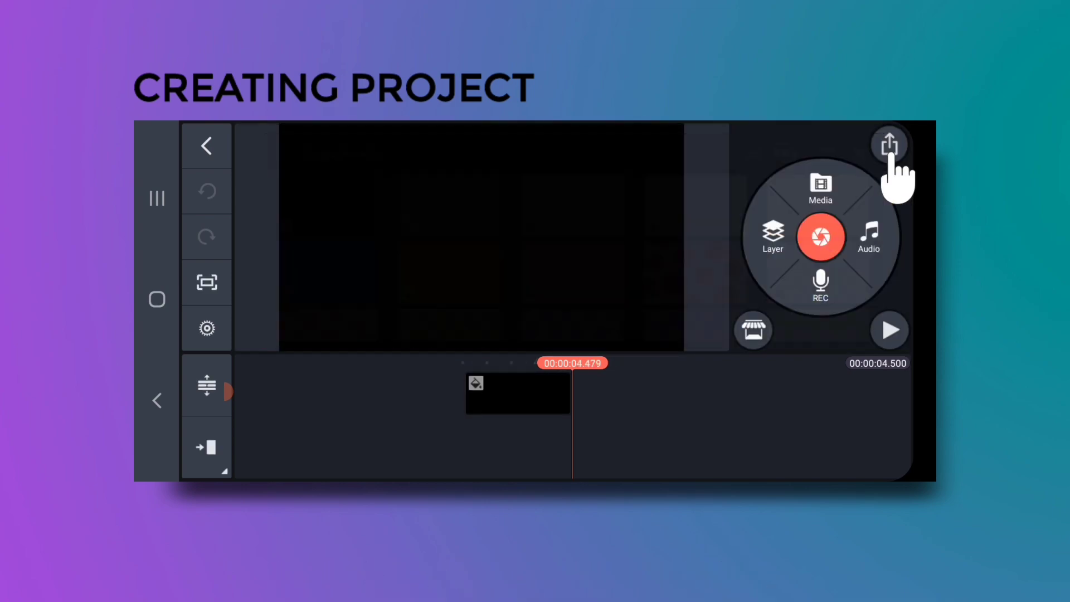
pyautogui.click(520, 394)
pyautogui.moveTo(573, 401); pyautogui.dragTo(609, 409)
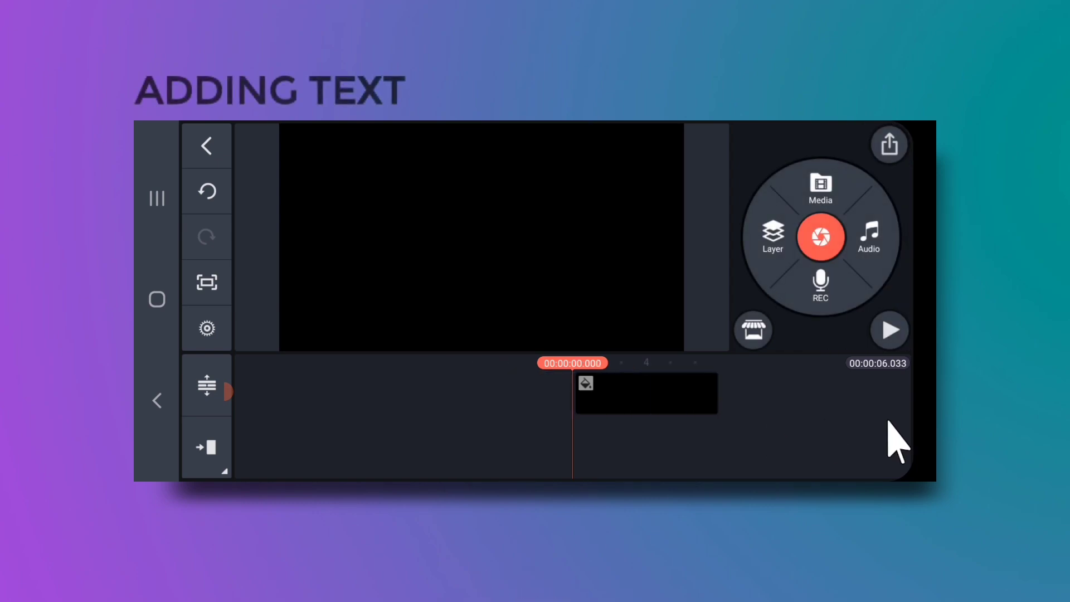
# - Add a 'TECH RECIPES' text layer and enlarge it slightly over the black background
pyautogui.click(772, 234)
pyautogui.click(768, 279)
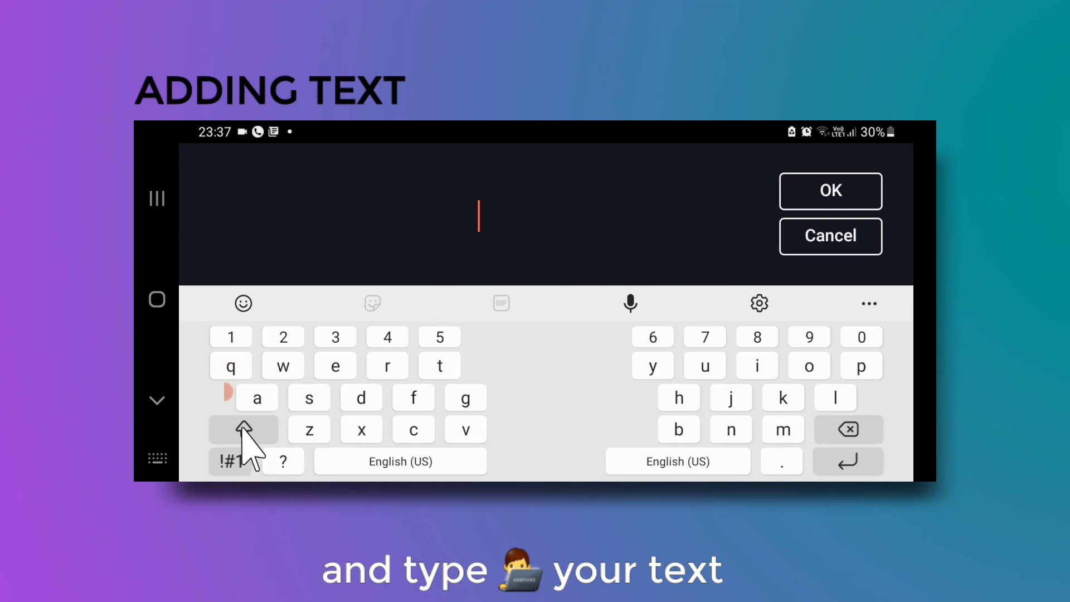
pyautogui.click(243, 430)
pyautogui.click(436, 363)
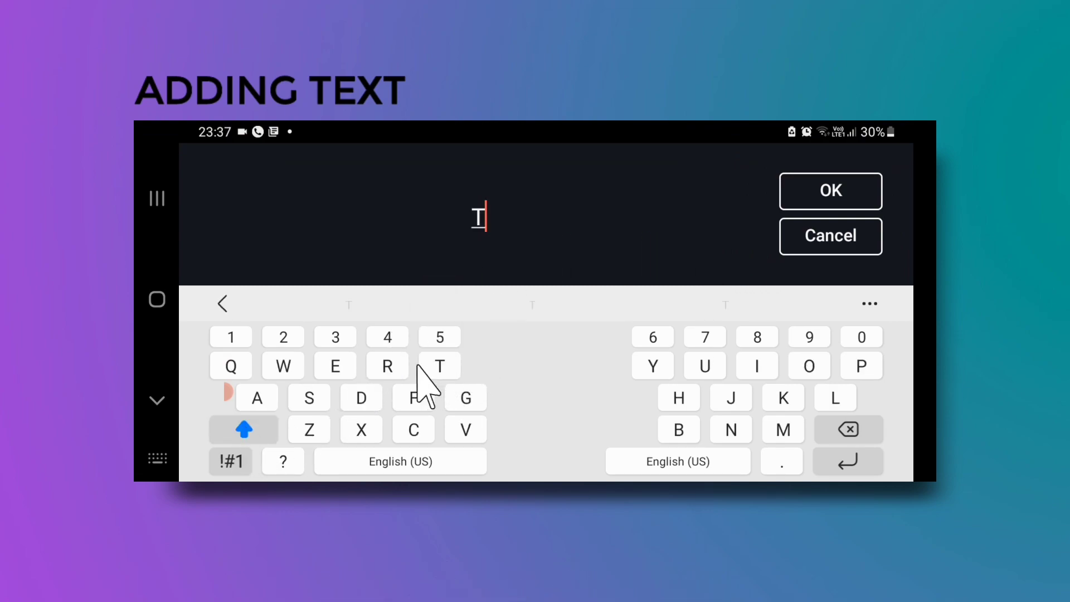
pyautogui.click(329, 365)
pyautogui.click(365, 306)
pyautogui.click(371, 307)
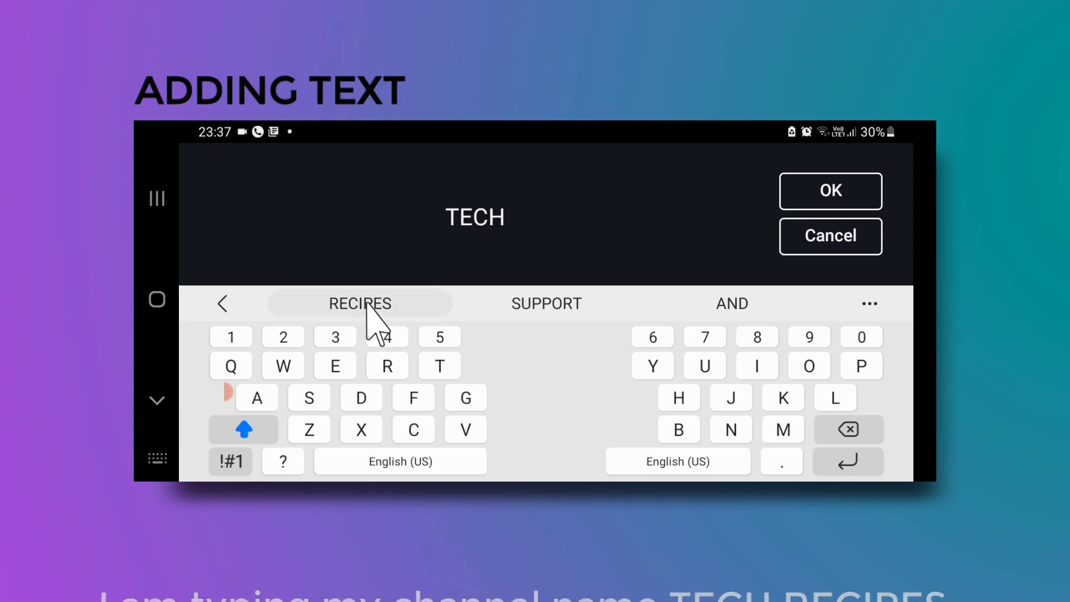
pyautogui.click(848, 429)
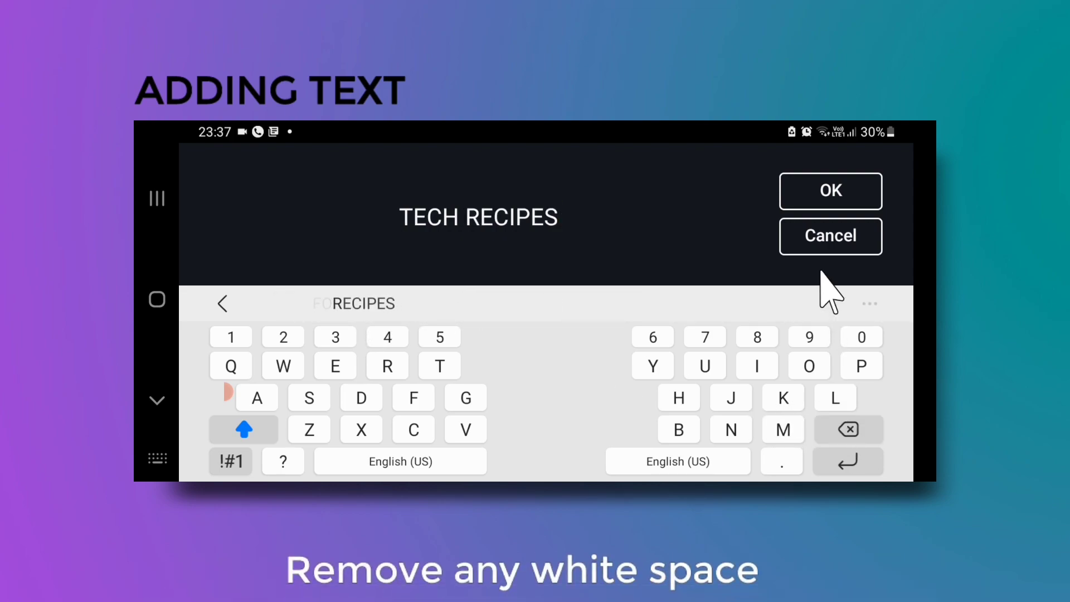
pyautogui.click(827, 190)
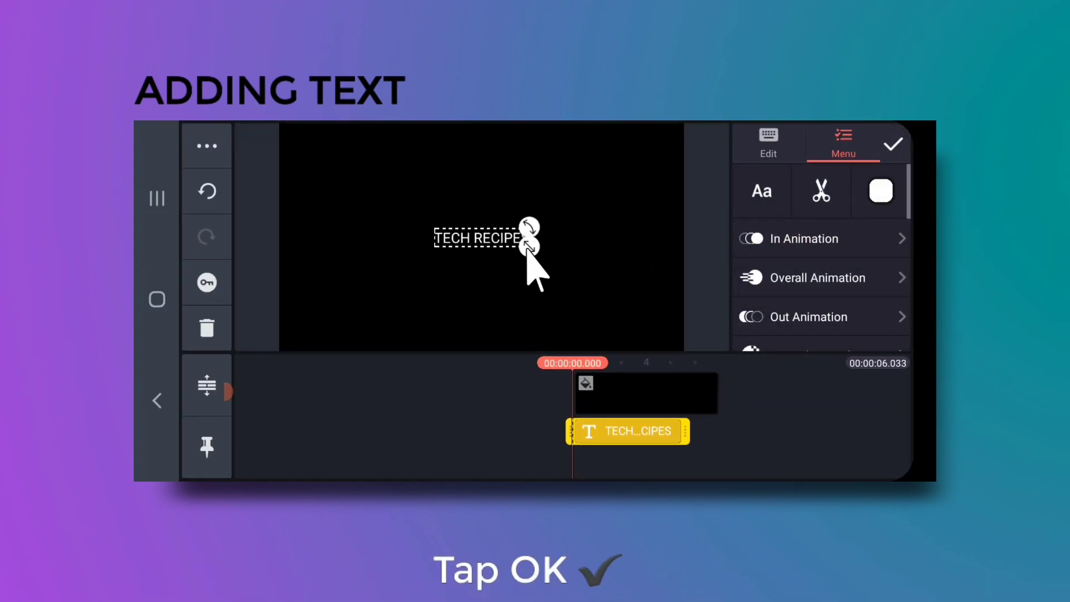
pyautogui.moveTo(528, 249); pyautogui.dragTo(537, 255)
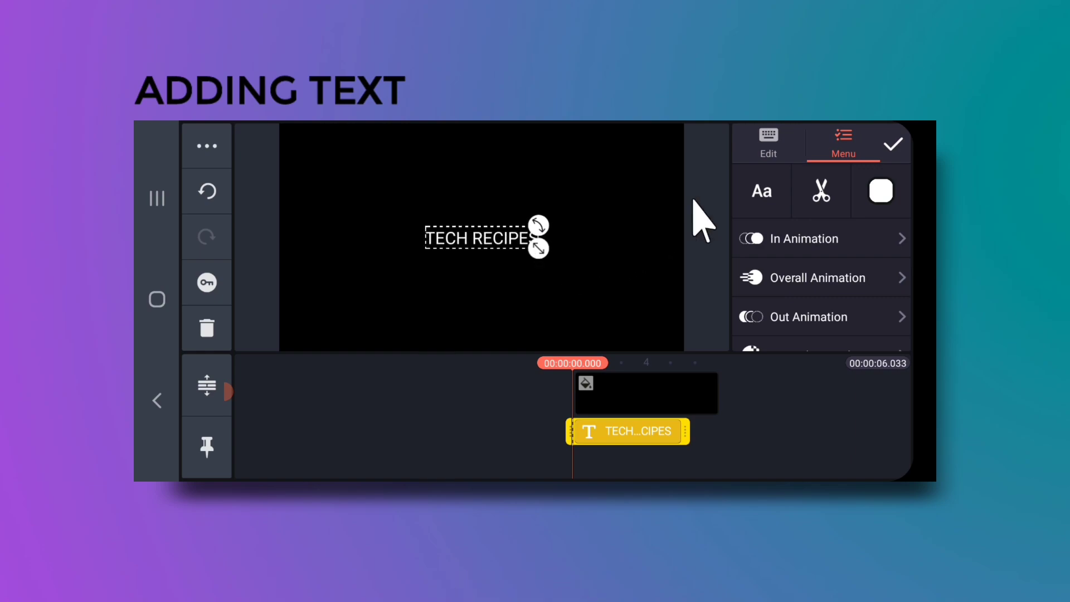
# - Change the title's font to Montserrat Bold
pyautogui.click(762, 192)
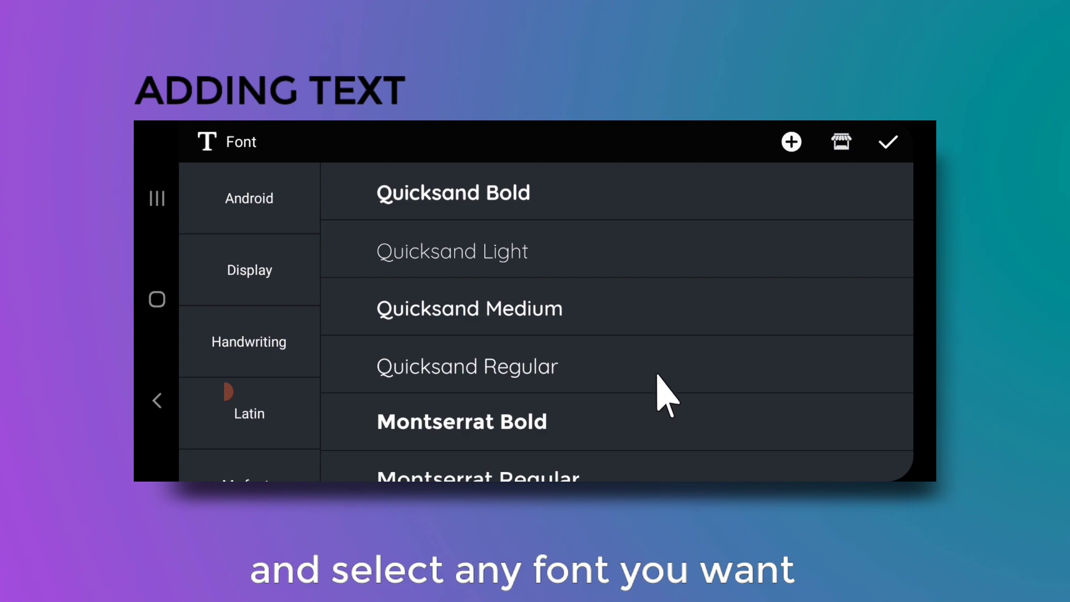
pyautogui.scroll(-2, 515, 310)
pyautogui.click(432, 331)
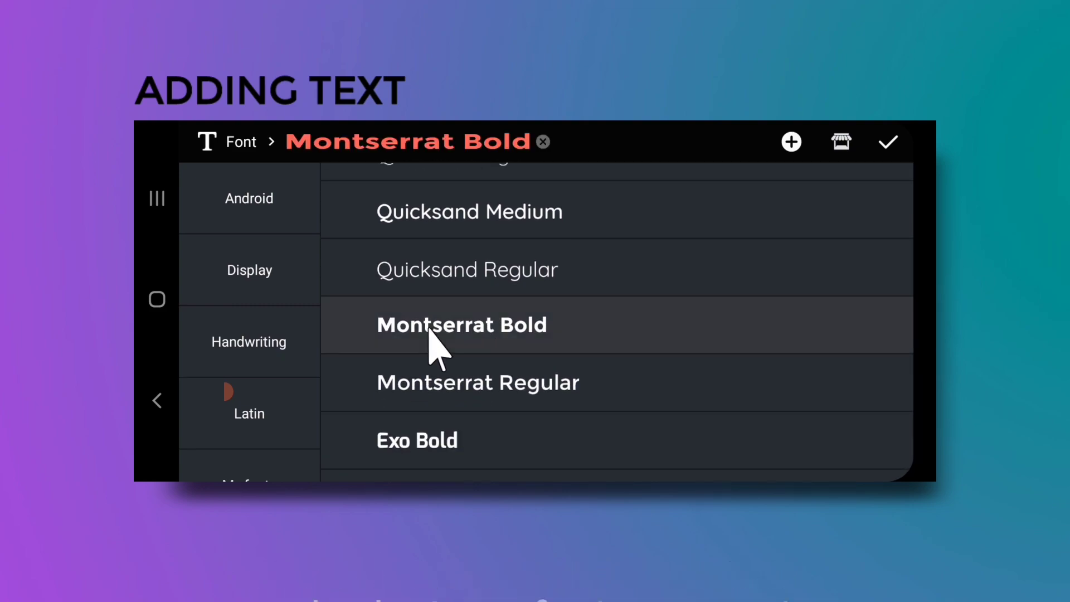
pyautogui.click(888, 142)
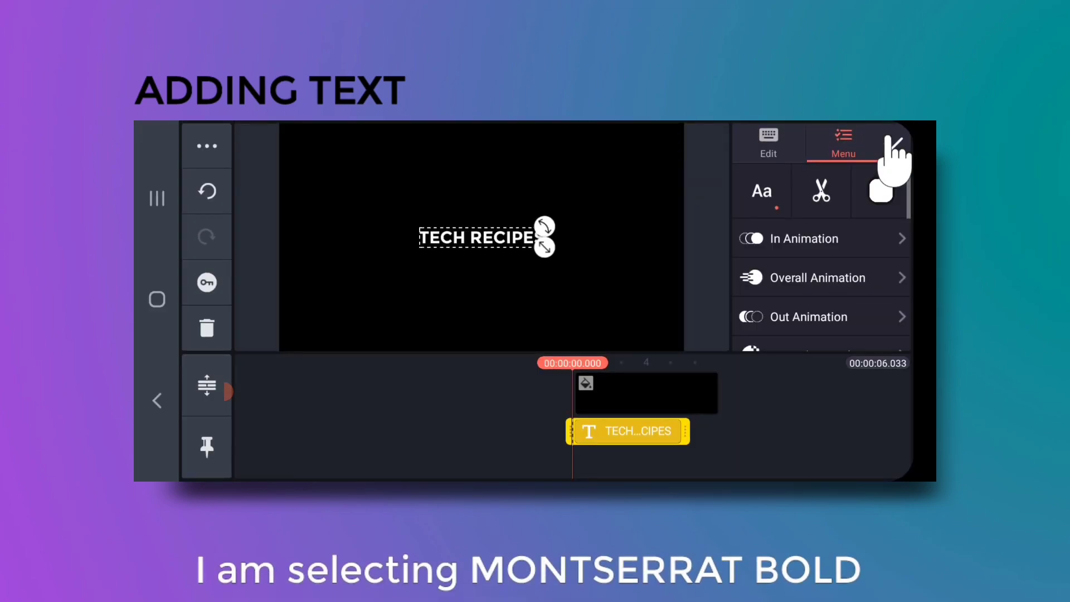
# - Set character spacing to +23 and extend the text clip to 6.033 seconds
pyautogui.moveTo(802, 337); pyautogui.dragTo(818, 256)
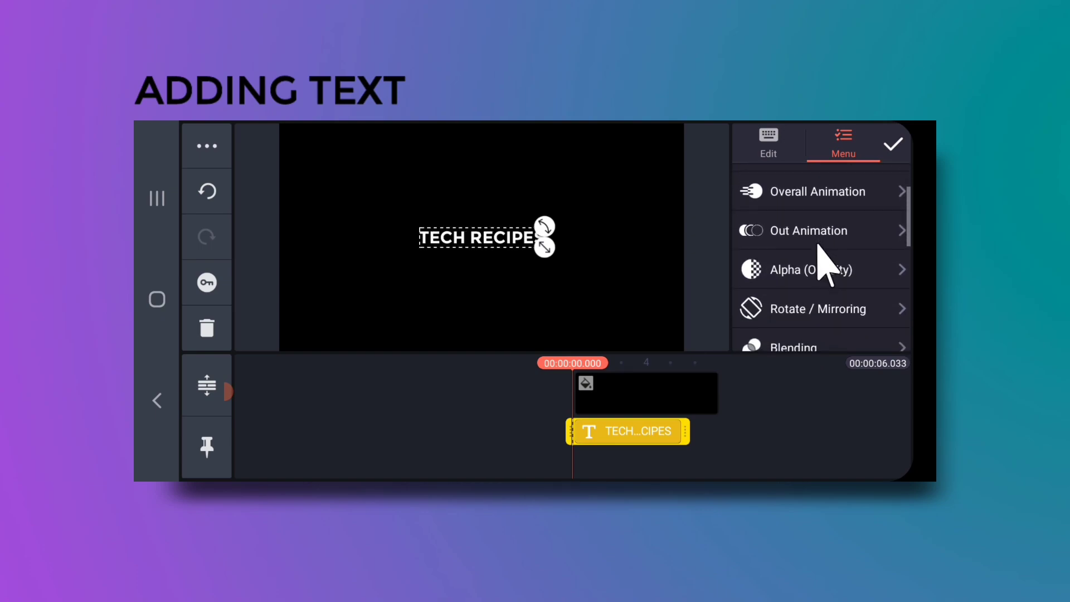
pyautogui.moveTo(811, 324); pyautogui.dragTo(826, 220)
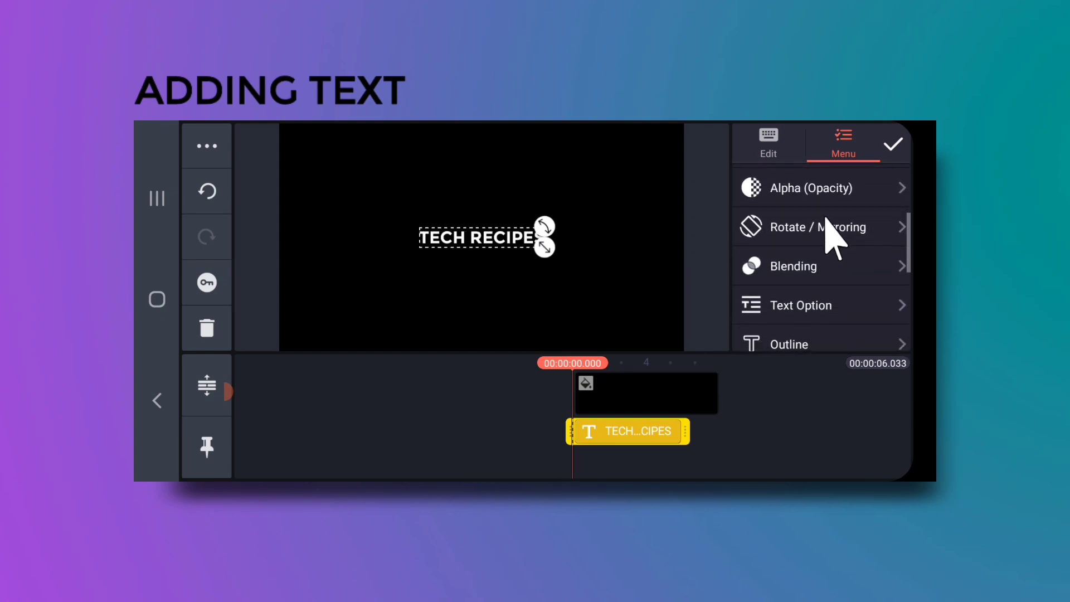
pyautogui.click(809, 307)
pyautogui.moveTo(831, 316); pyautogui.dragTo(844, 240)
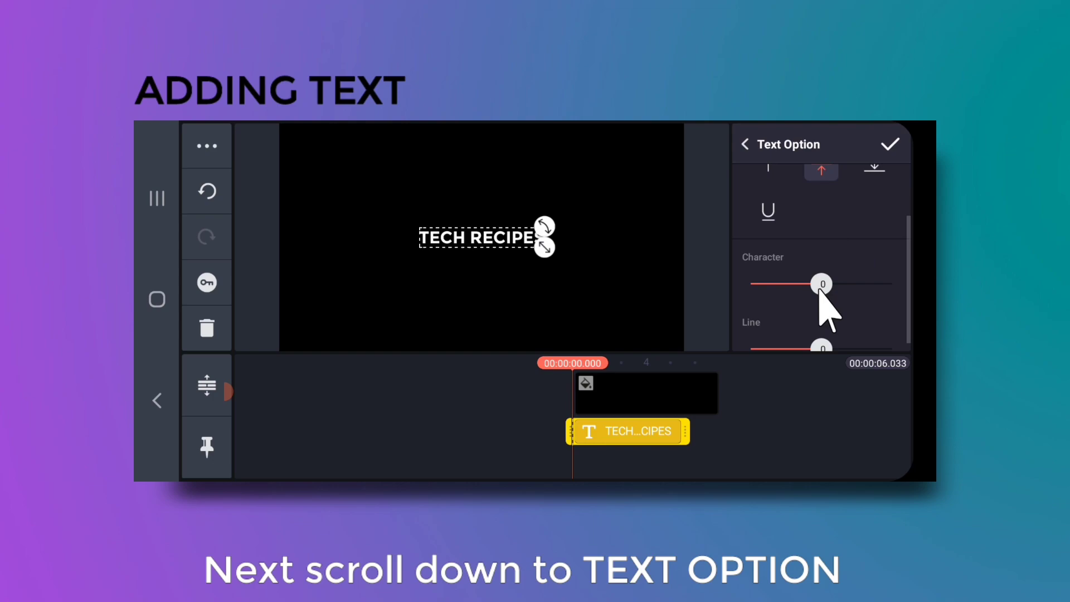
pyautogui.moveTo(823, 283); pyautogui.dragTo(828, 290)
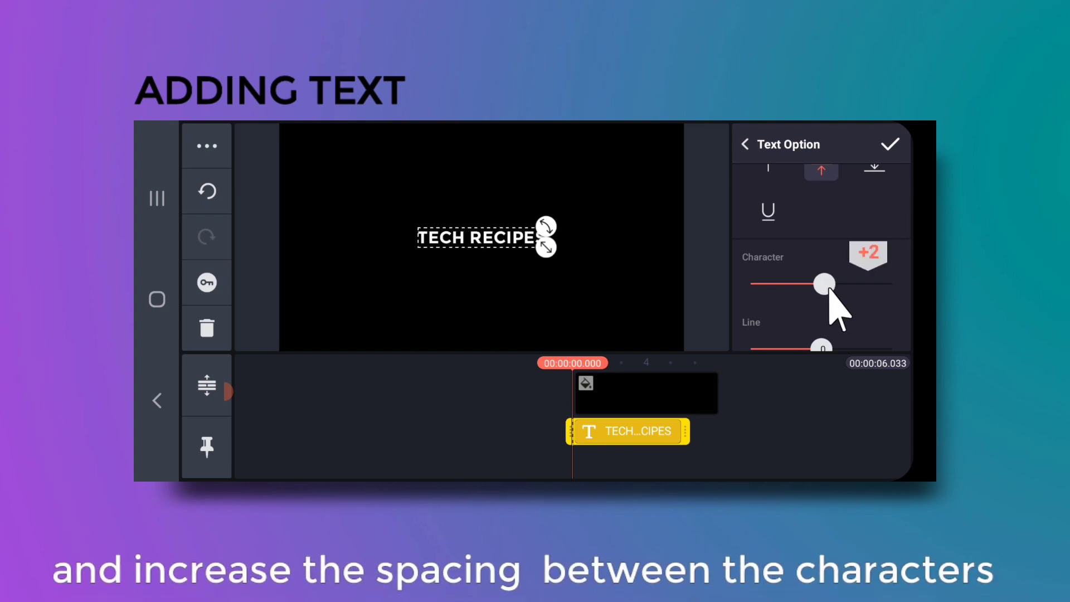
pyautogui.moveTo(846, 290); pyautogui.dragTo(859, 289)
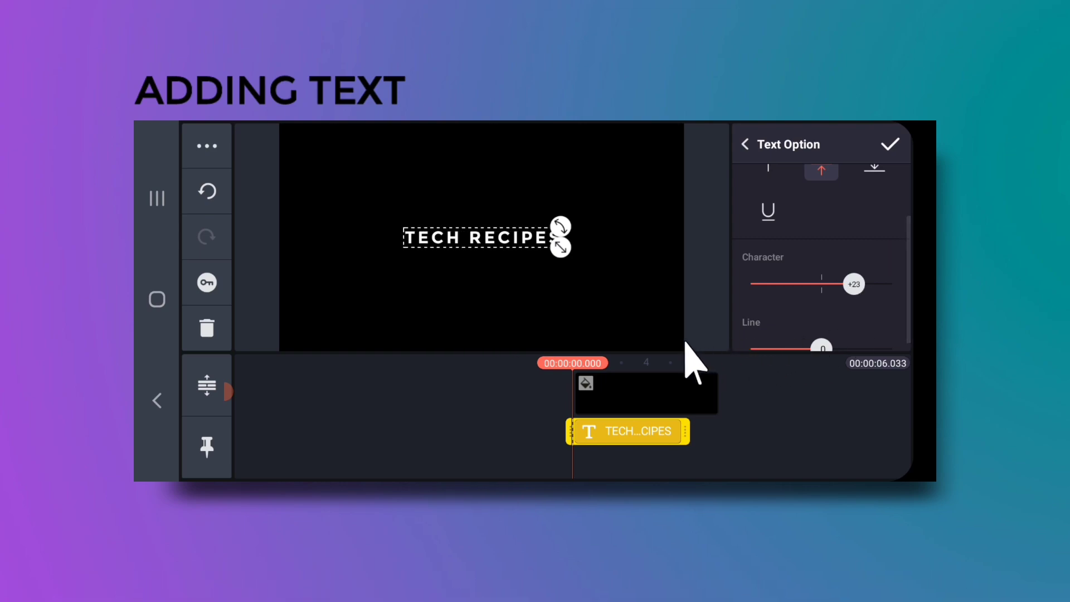
pyautogui.click(748, 443)
pyautogui.click(668, 429)
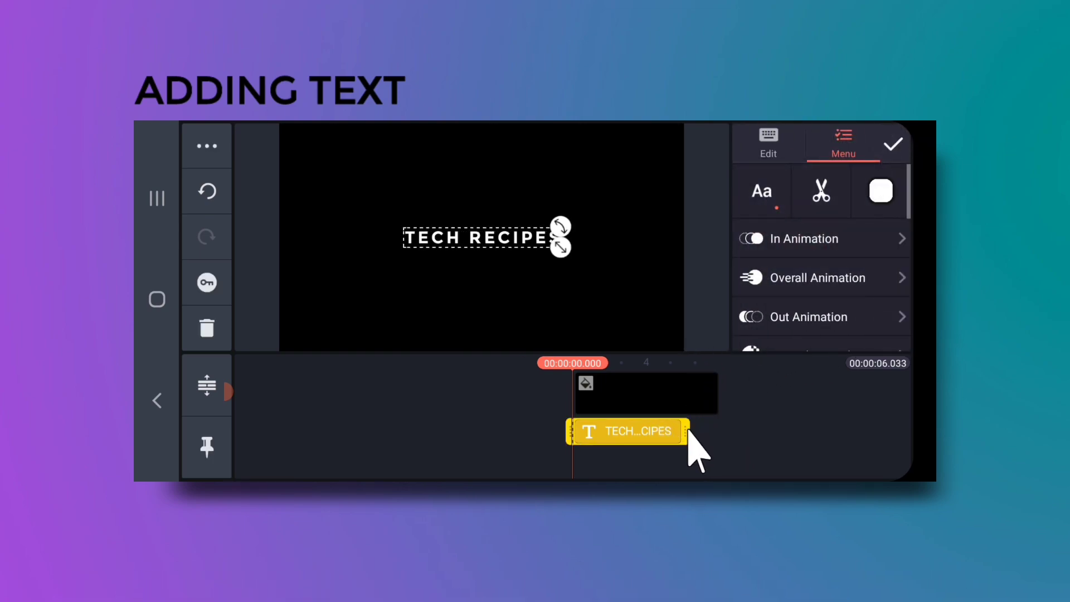
pyautogui.moveTo(683, 431); pyautogui.dragTo(855, 454)
# - Colour the TECH RECIPES title orange (#FF9A00) and deselect it
pyautogui.click(721, 441)
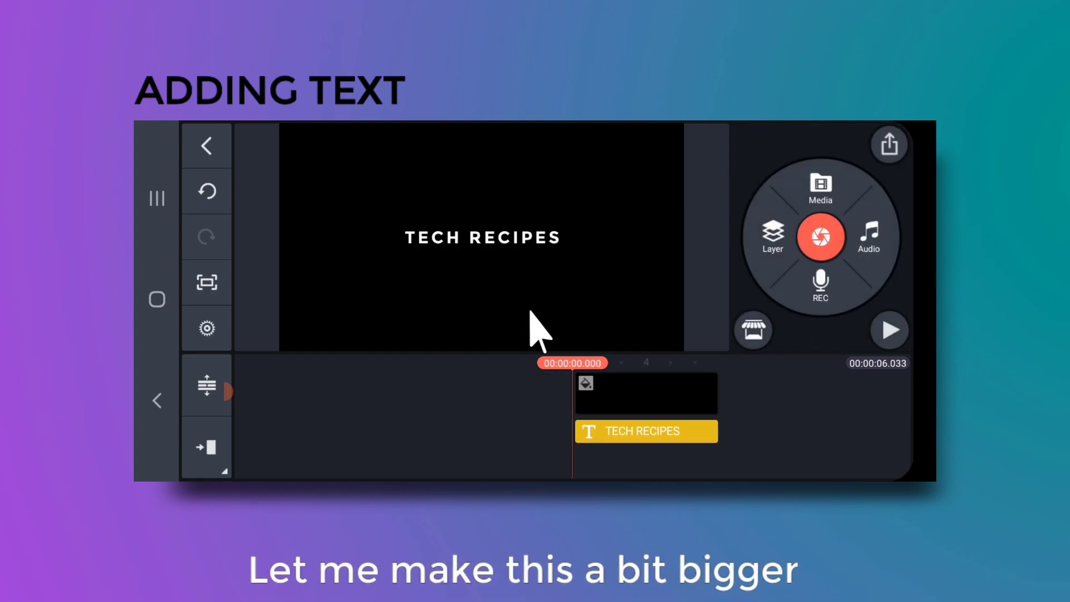
pyautogui.click(497, 235)
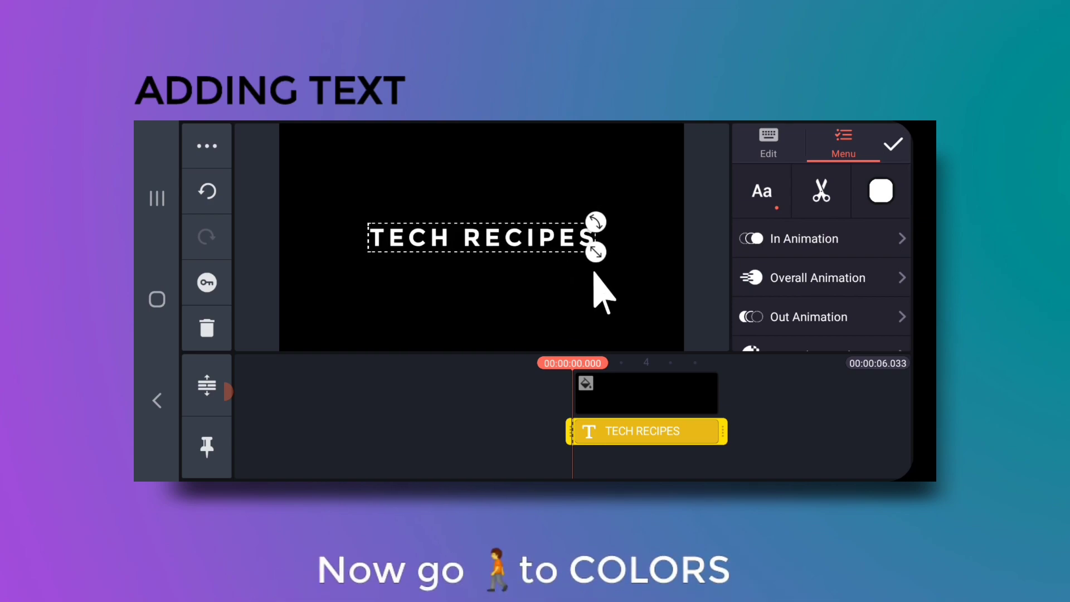
pyautogui.click(878, 192)
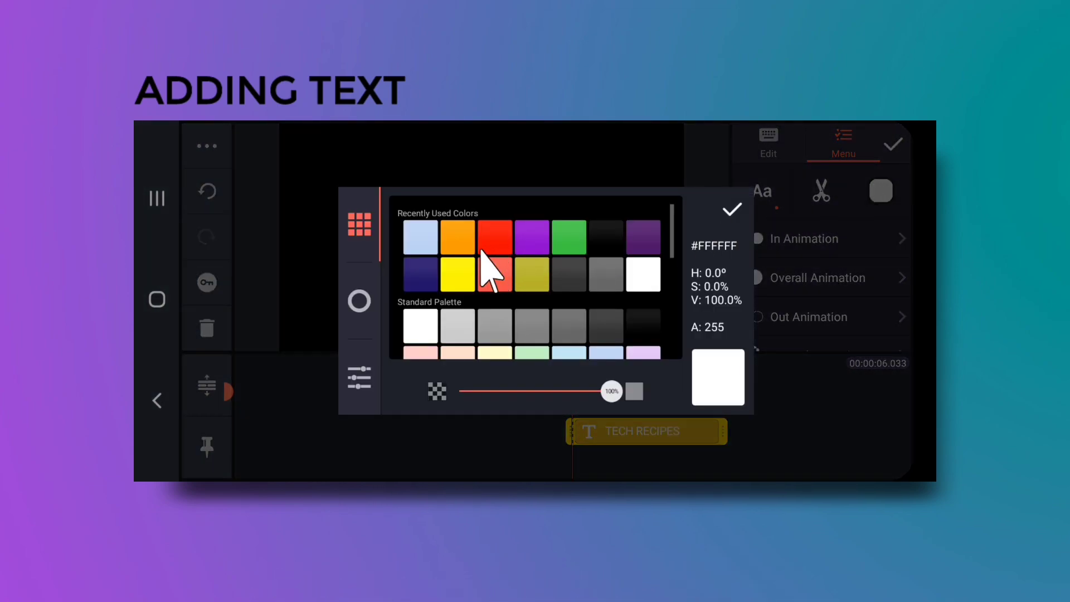
pyautogui.click(460, 239)
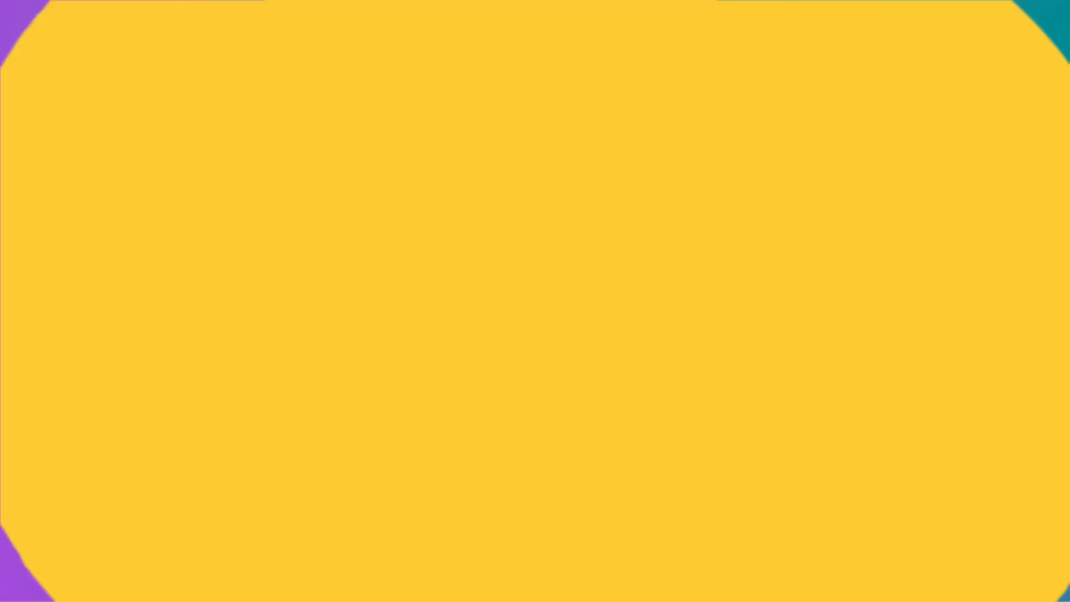
pyautogui.click(730, 212)
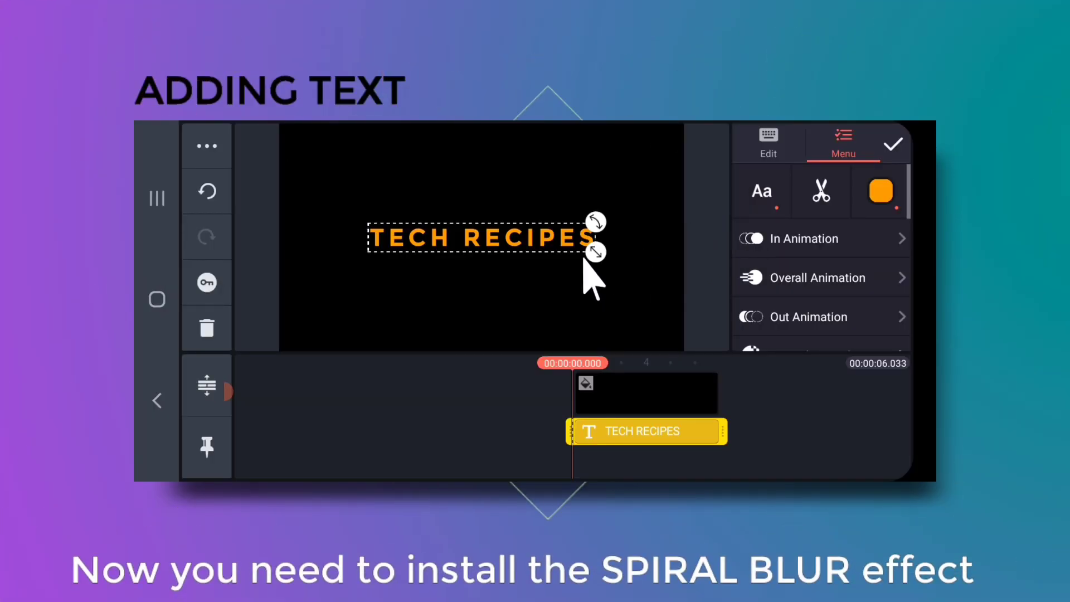
pyautogui.click(544, 256)
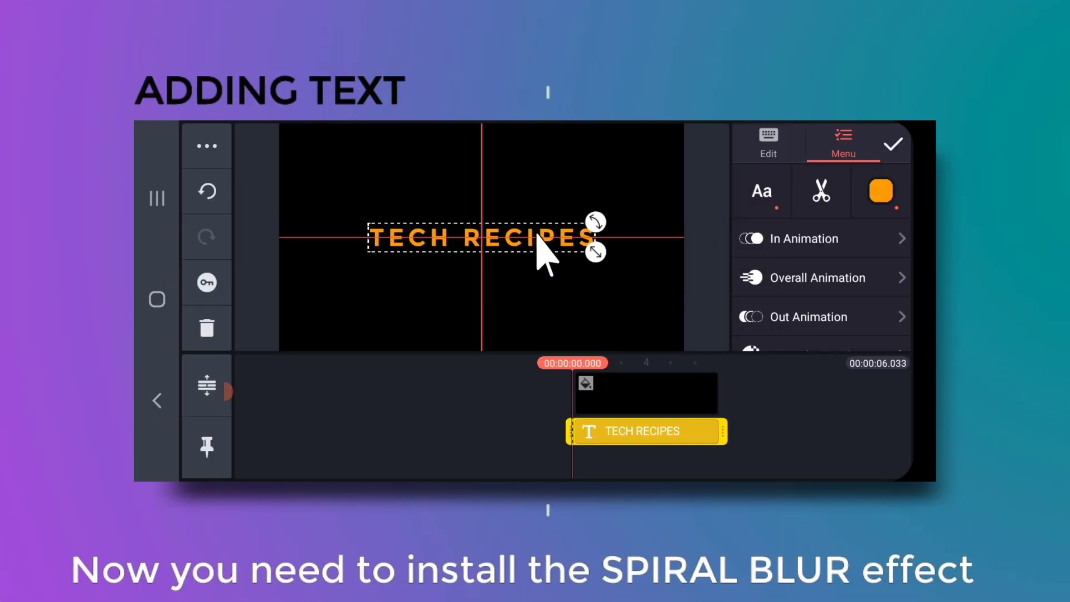
pyautogui.click(795, 449)
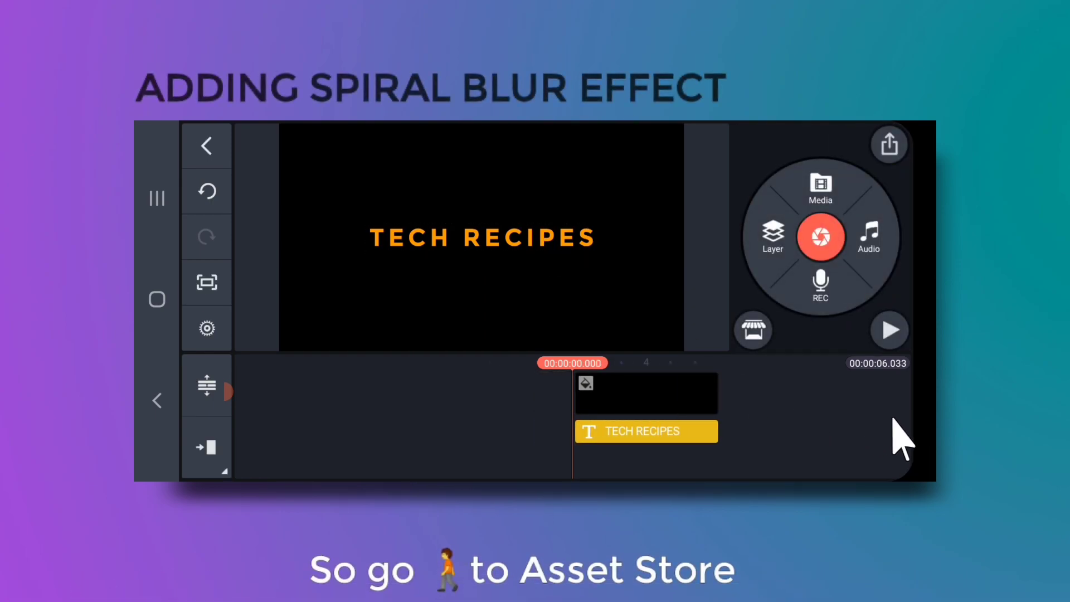
# - Download Spiral Blur from the Asset Store's Blur effects and return to the editor
pyautogui.click(753, 331)
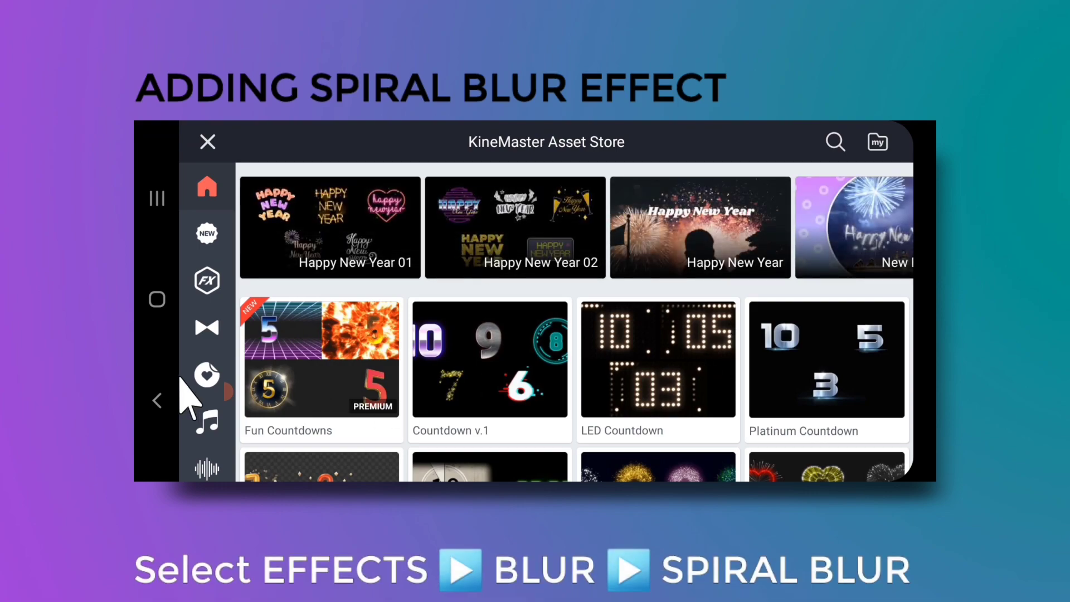
pyautogui.click(207, 282)
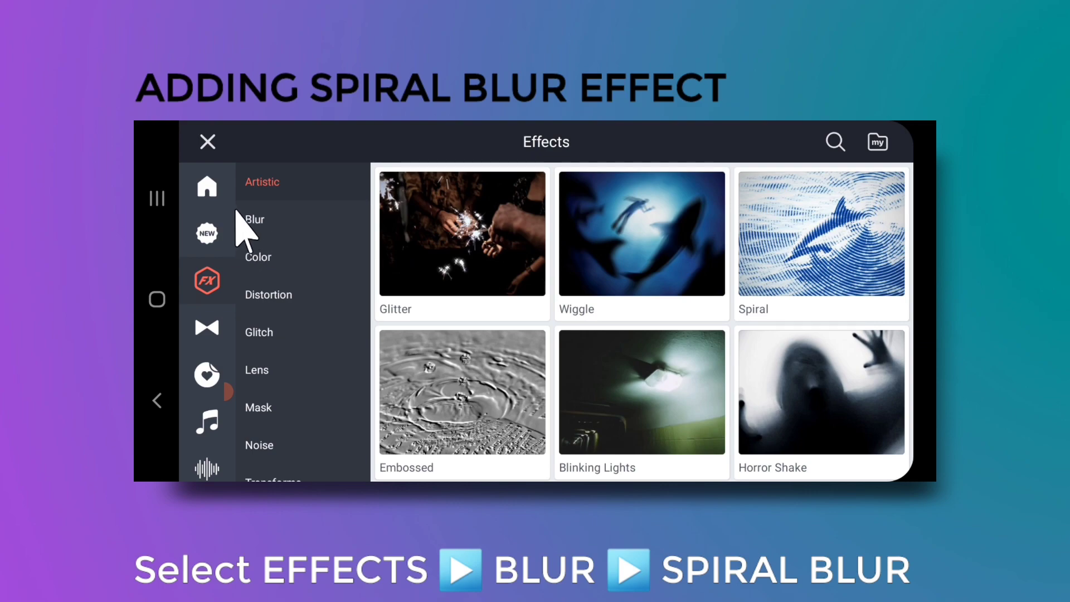
pyautogui.click(255, 220)
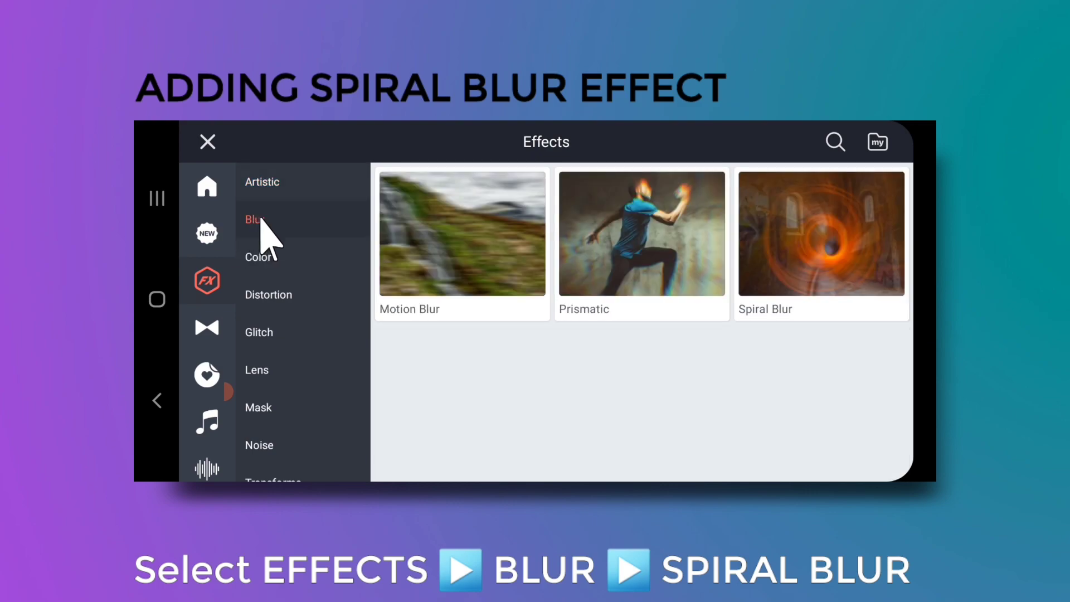
pyautogui.click(786, 234)
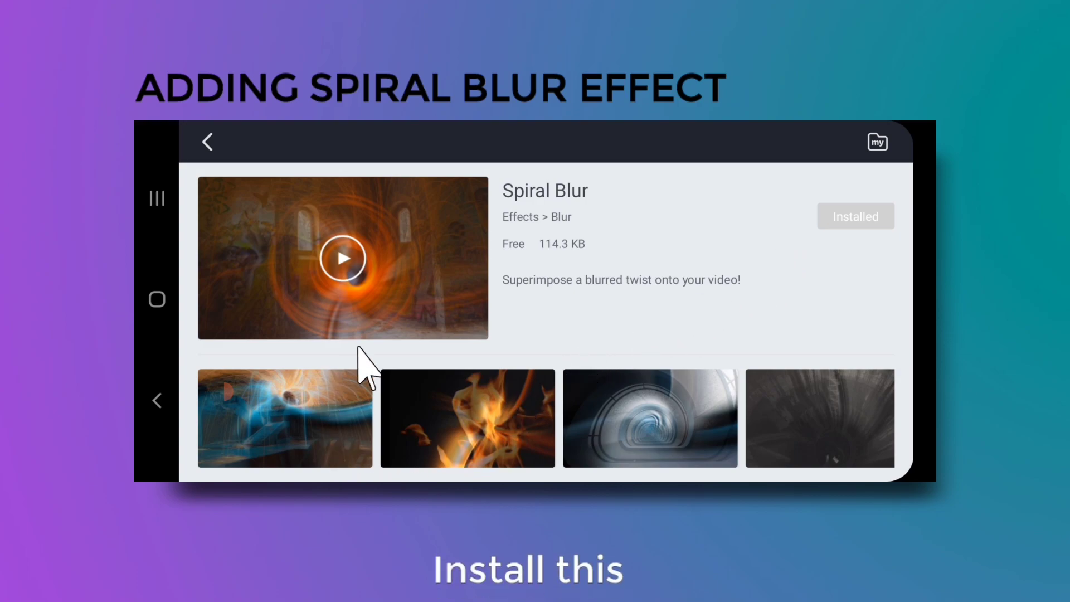
pyautogui.click(207, 143)
pyautogui.click(205, 141)
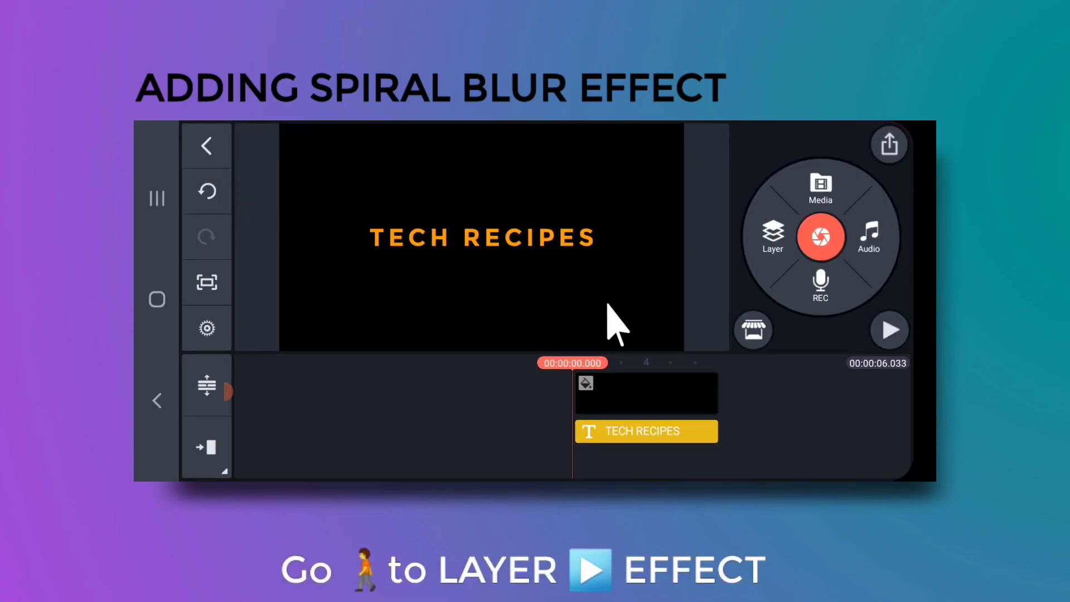
# - Add a Spiral Blur effect layer and stretch it across the full preview width
pyautogui.click(772, 234)
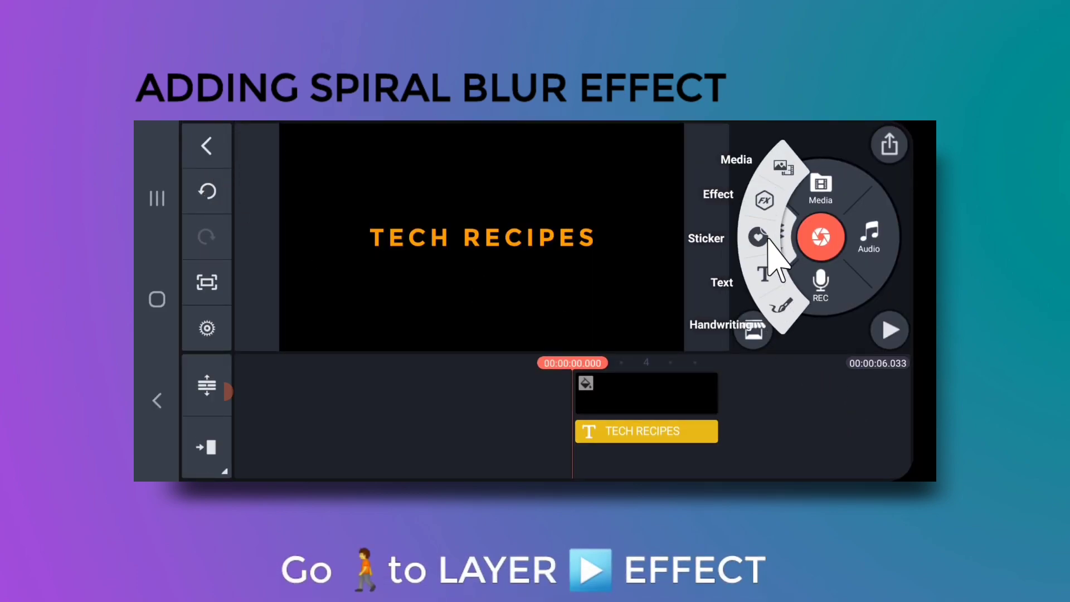
pyautogui.click(767, 198)
pyautogui.scroll(-5, 743, 292)
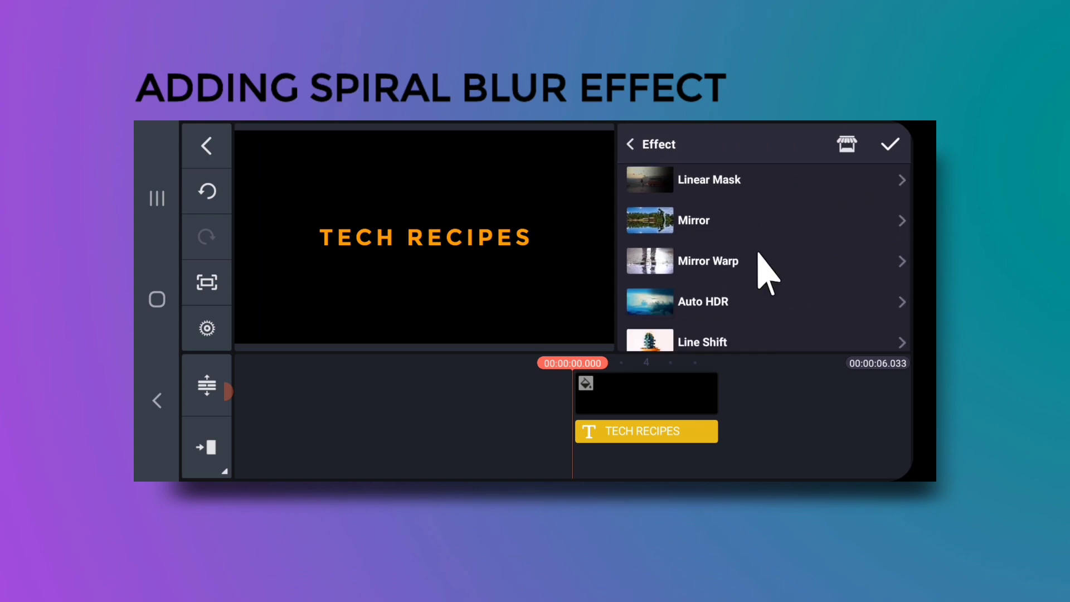
pyautogui.scroll(-2, 749, 303)
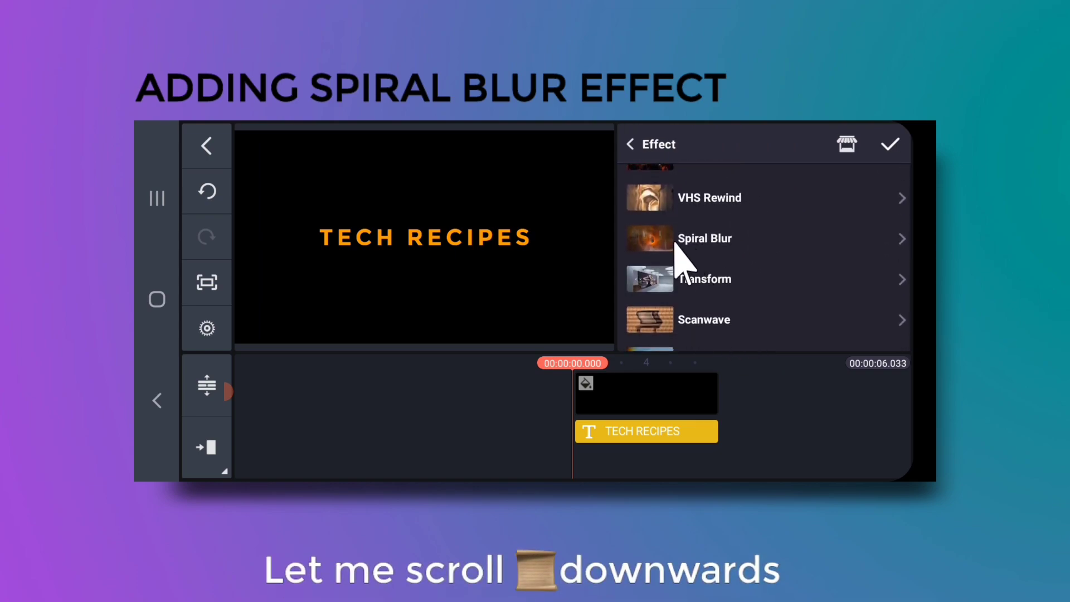
pyautogui.click(703, 245)
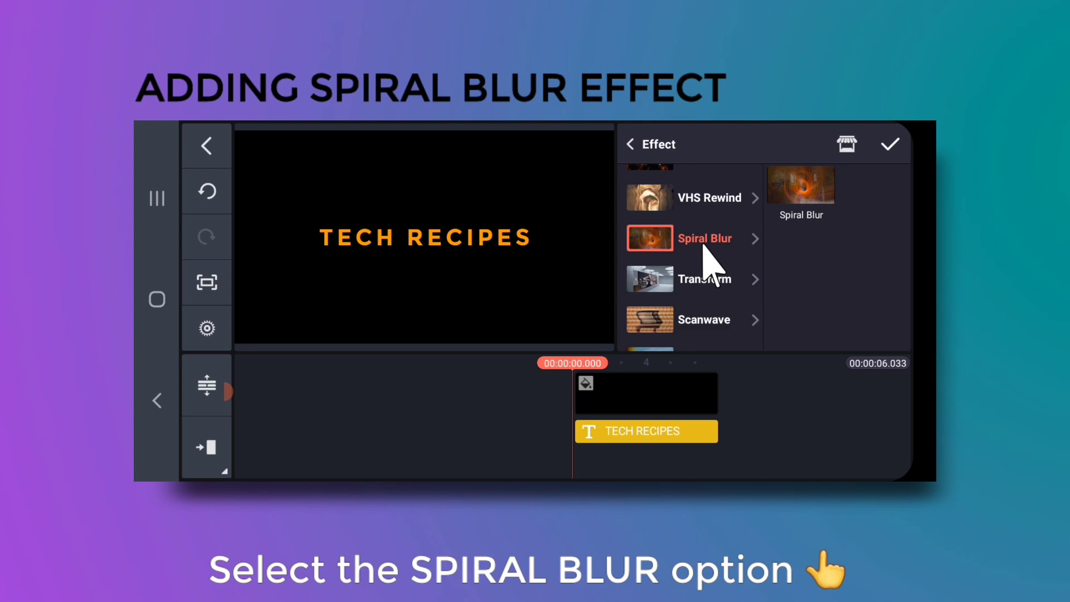
pyautogui.click(818, 189)
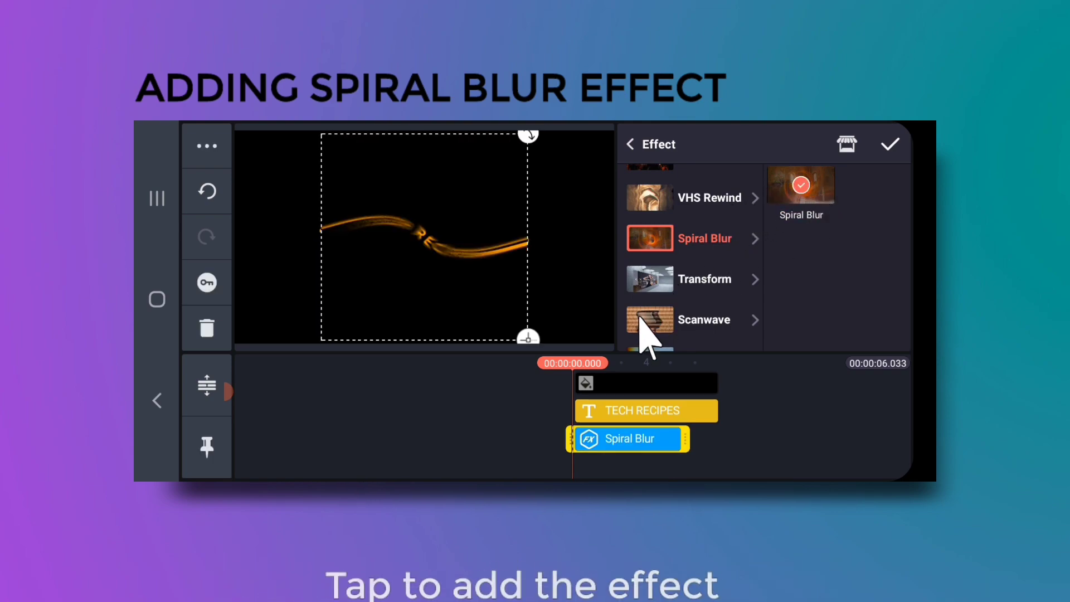
pyautogui.click(889, 145)
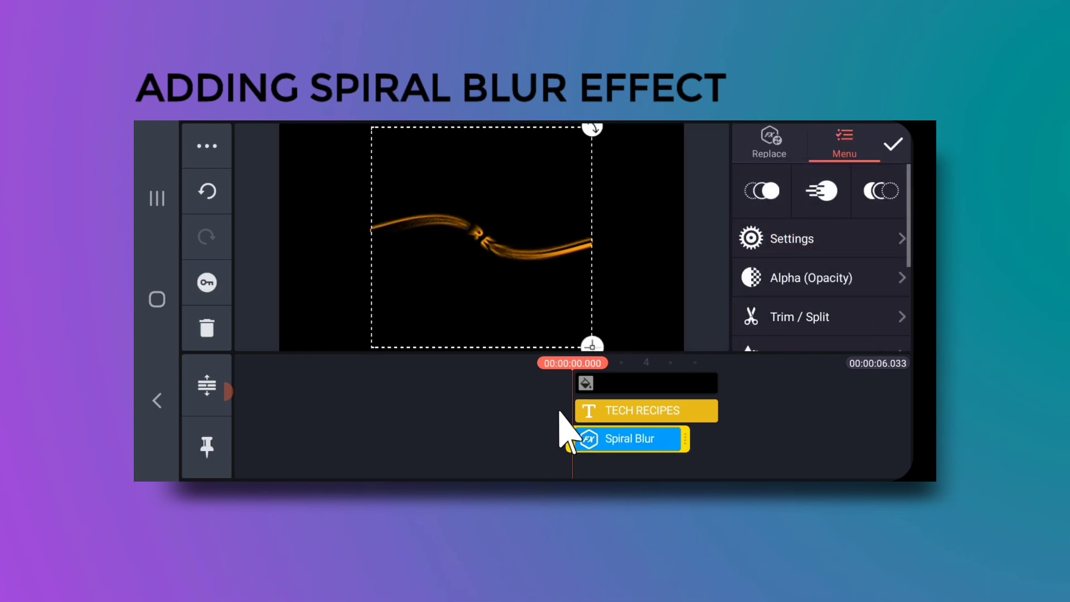
pyautogui.moveTo(595, 342); pyautogui.dragTo(683, 377)
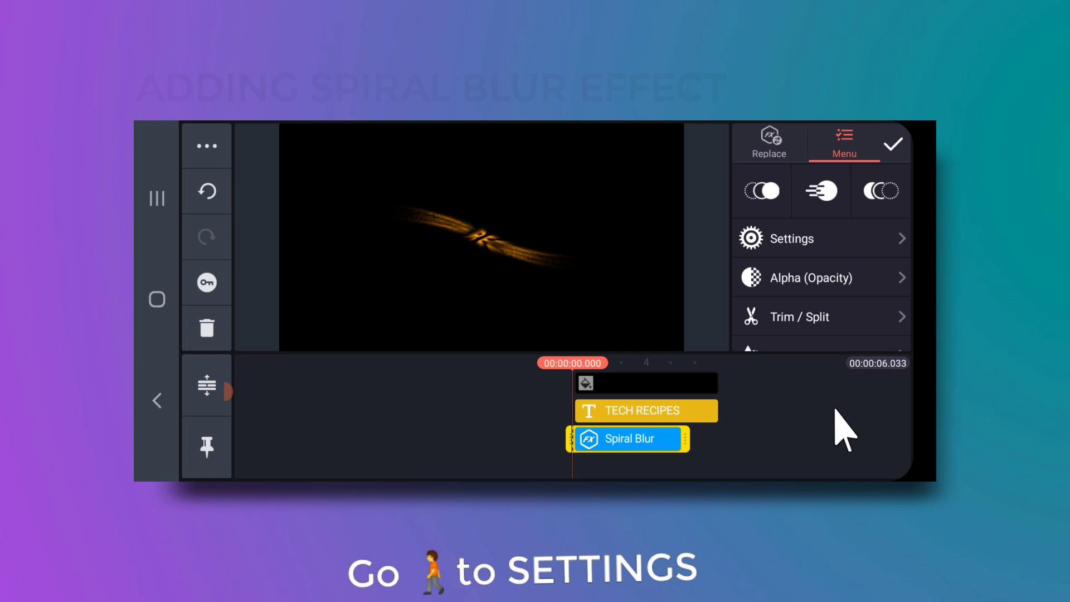
# - Set Spiral Blur to Strength 11, Radius 1, Quality 10 and Enable Zoom Out 0
pyautogui.click(780, 240)
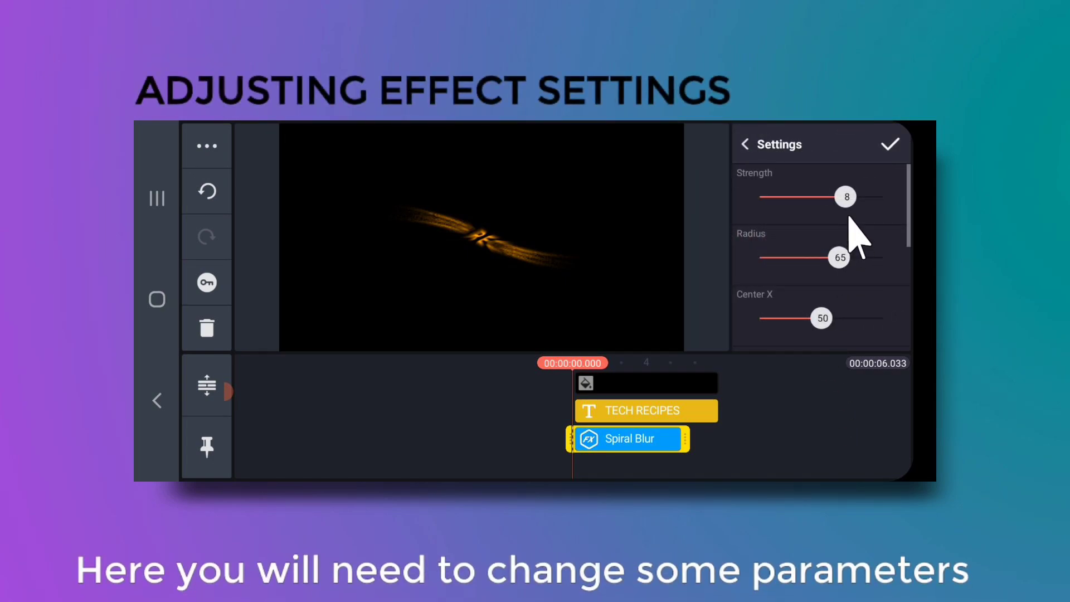
pyautogui.moveTo(849, 202); pyautogui.dragTo(864, 207)
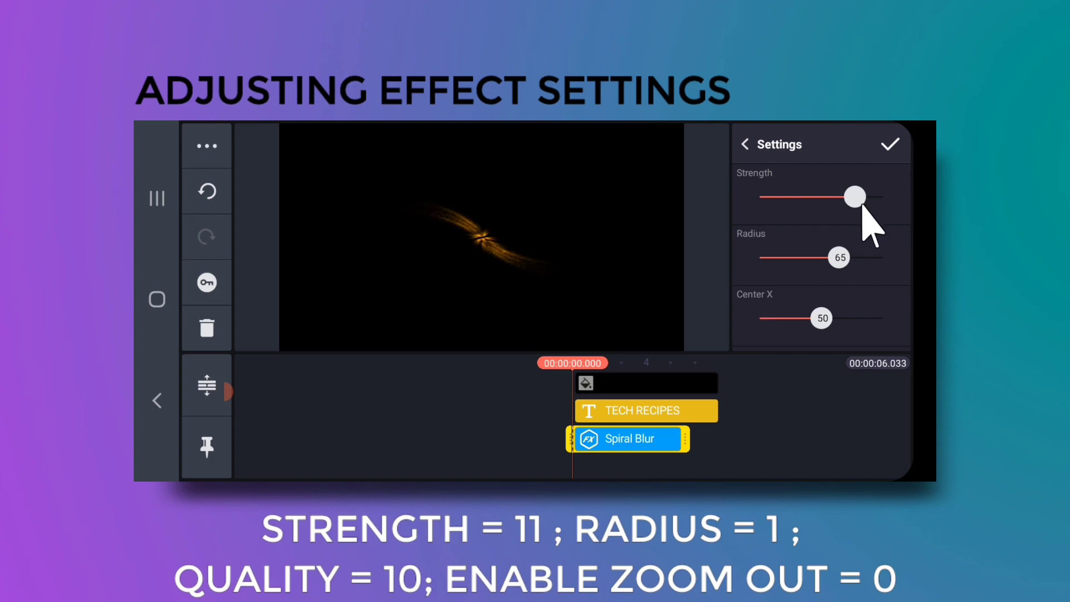
pyautogui.moveTo(839, 258); pyautogui.dragTo(633, 257)
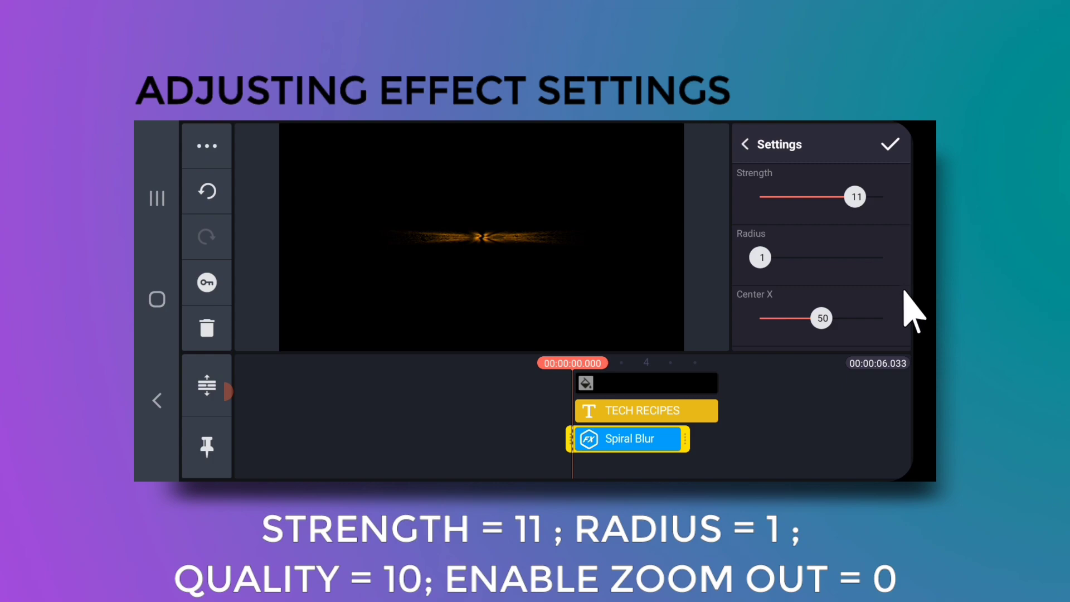
pyautogui.moveTo(895, 319); pyautogui.dragTo(903, 229)
pyautogui.moveTo(855, 316); pyautogui.dragTo(877, 203)
pyautogui.moveTo(789, 305); pyautogui.dragTo(926, 298)
pyautogui.moveTo(886, 329); pyautogui.dragTo(901, 204)
pyautogui.moveTo(888, 325); pyautogui.dragTo(712, 361)
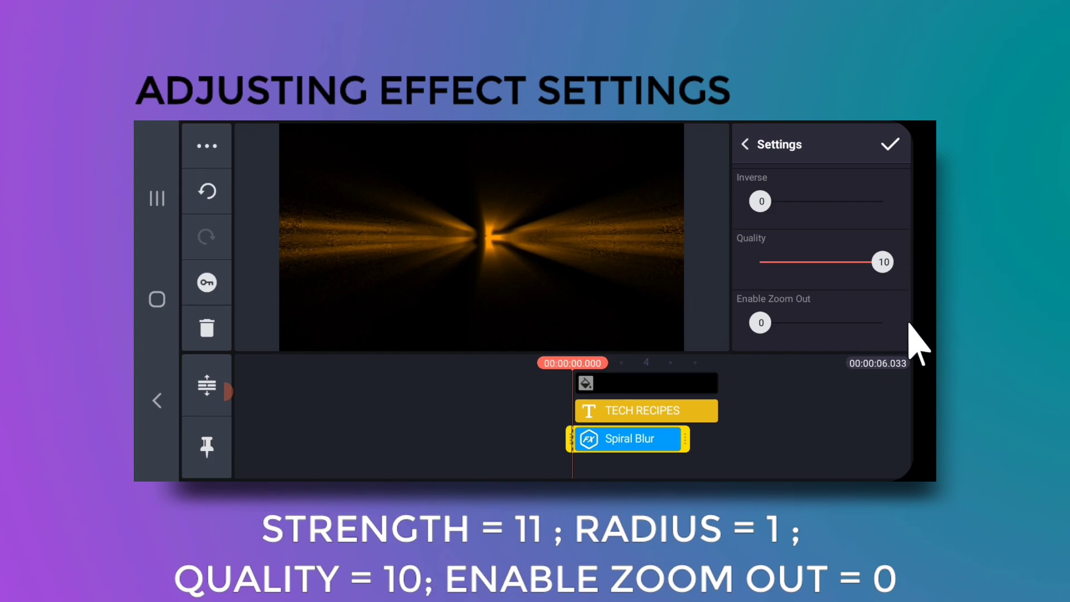
pyautogui.click(891, 145)
pyautogui.click(653, 435)
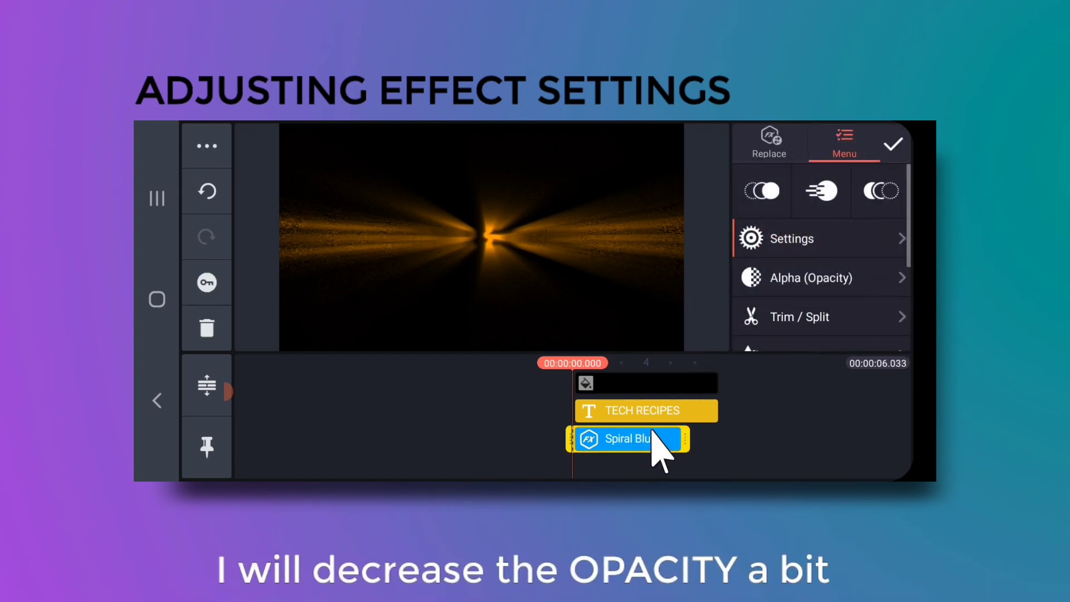
# - Lower the Spiral Blur opacity to about 51% and lengthen its clip slightly
pyautogui.click(823, 282)
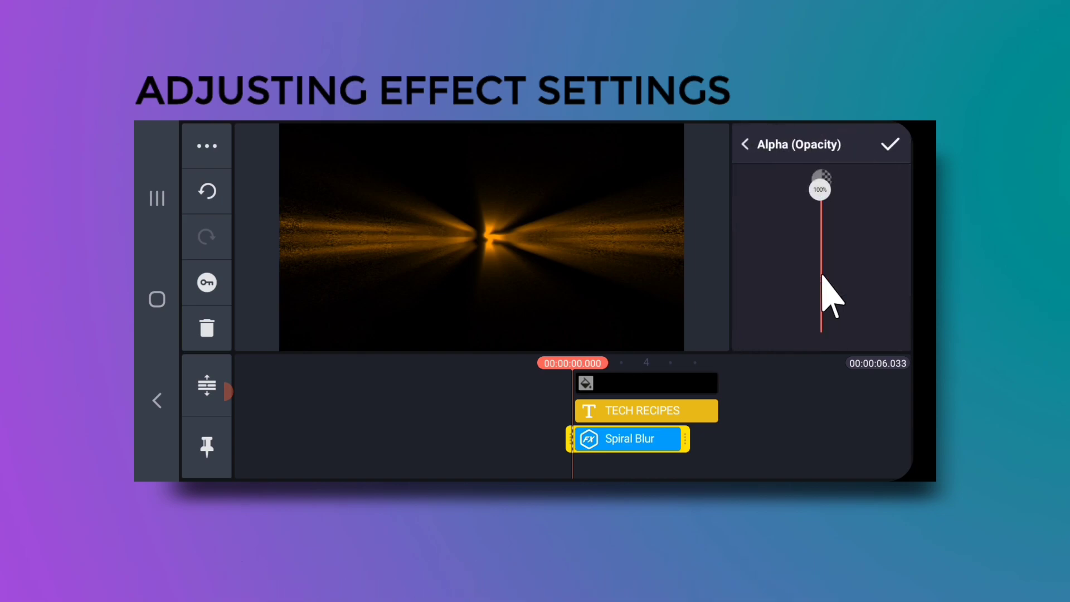
pyautogui.moveTo(821, 190); pyautogui.dragTo(817, 268)
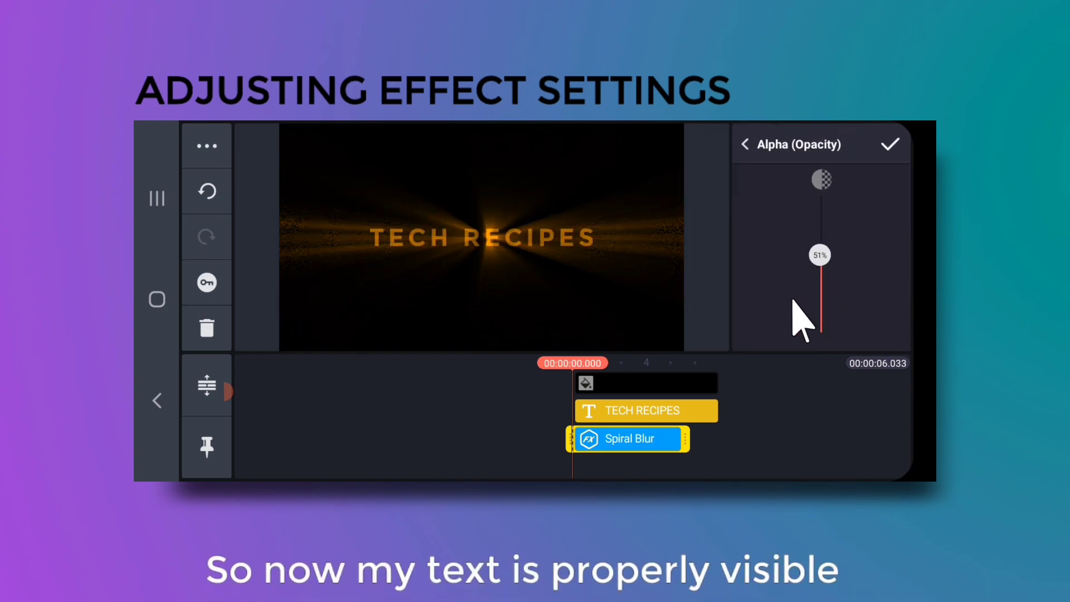
pyautogui.moveTo(683, 434); pyautogui.dragTo(722, 428)
pyautogui.click(654, 433)
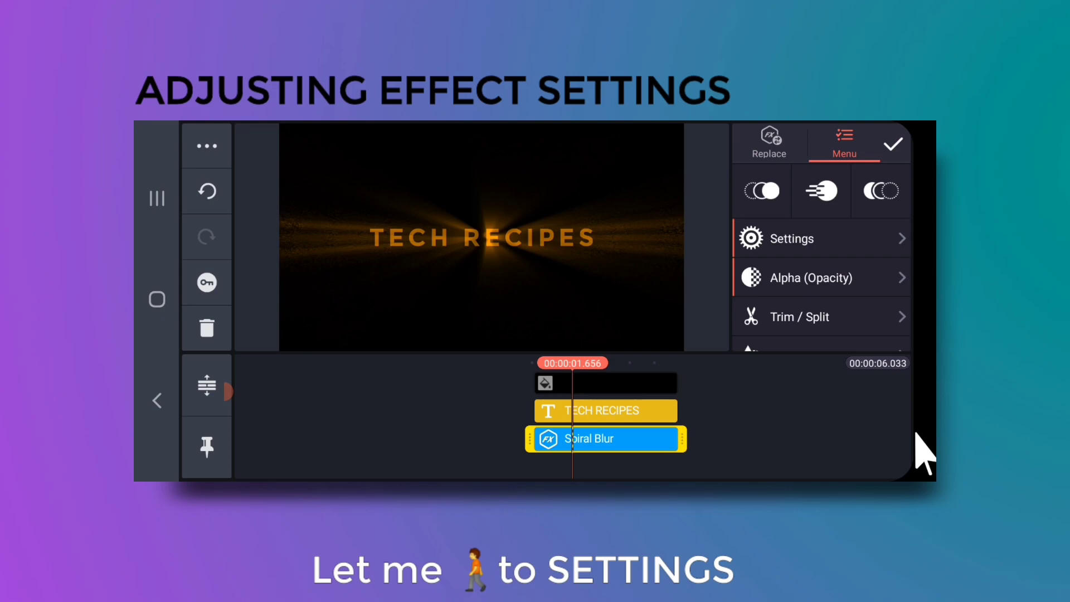
# - Fine-tune Spiral Blur to Strength 11 and Radius 1, then return the playhead to the start
pyautogui.click(808, 241)
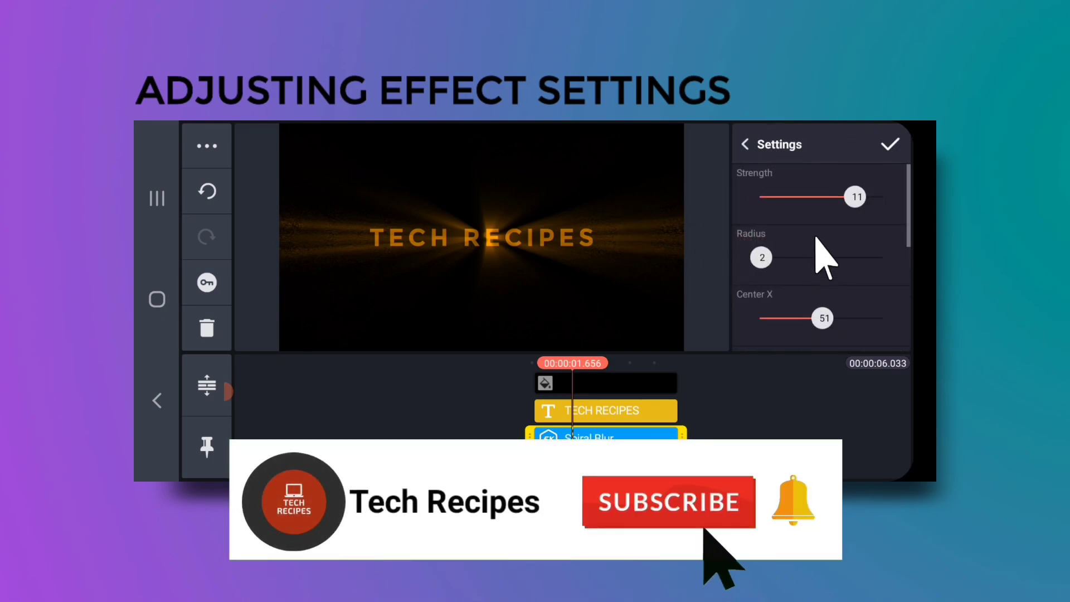
pyautogui.moveTo(847, 199); pyautogui.dragTo(841, 201)
pyautogui.moveTo(773, 262); pyautogui.dragTo(758, 262)
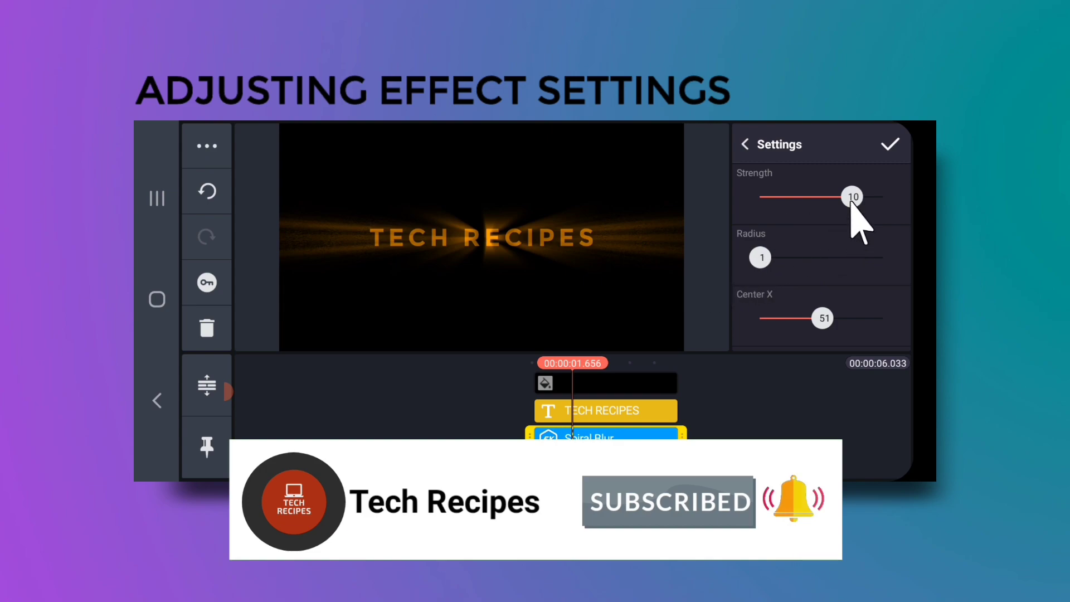
pyautogui.moveTo(851, 202)
pyautogui.mouseDown()
pyautogui.moveTo(842, 202)
pyautogui.moveTo(876, 204)
pyautogui.moveTo(842, 197)
pyautogui.mouseUp()
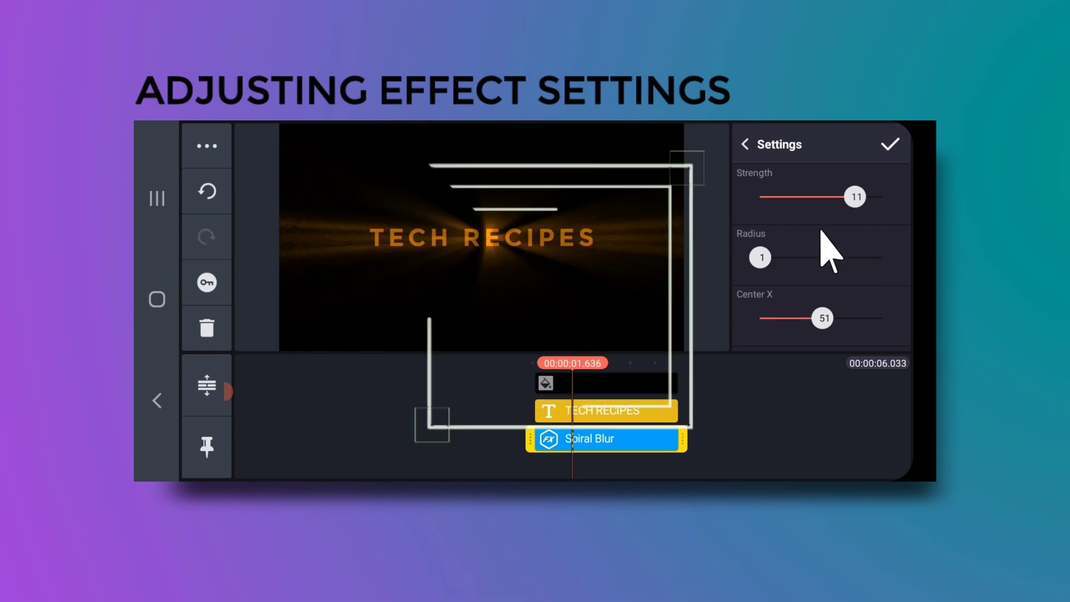
pyautogui.click(889, 144)
pyautogui.moveTo(766, 454); pyautogui.dragTo(928, 398)
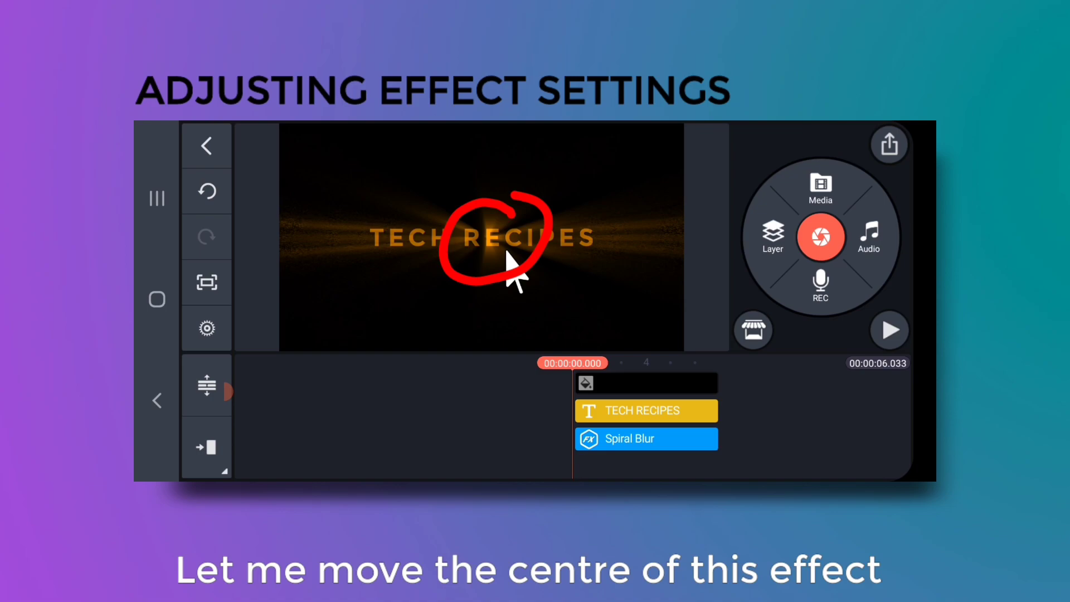
# - Select the Spiral Blur clip on the timeline
pyautogui.click(640, 438)
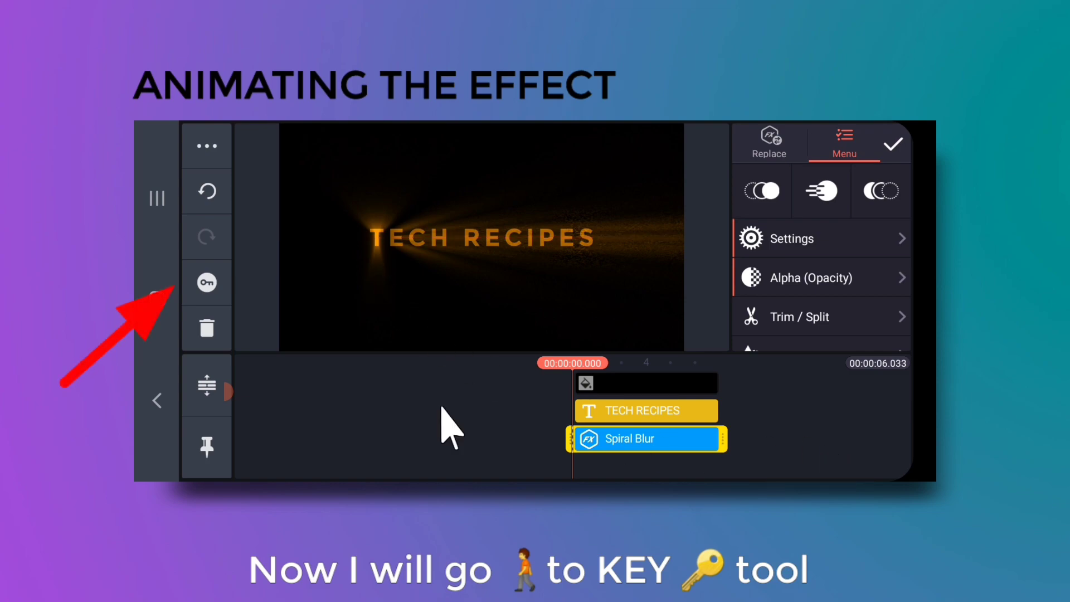
# - Add a keyframe to the Spiral Blur layer at its last frame
pyautogui.click(205, 282)
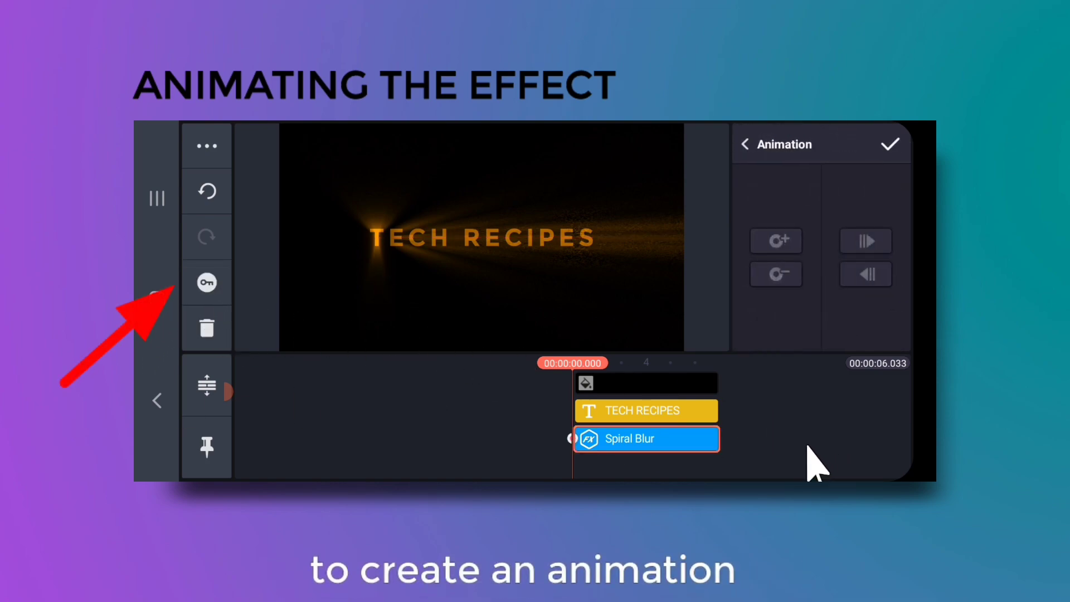
pyautogui.moveTo(667, 430); pyautogui.dragTo(520, 430)
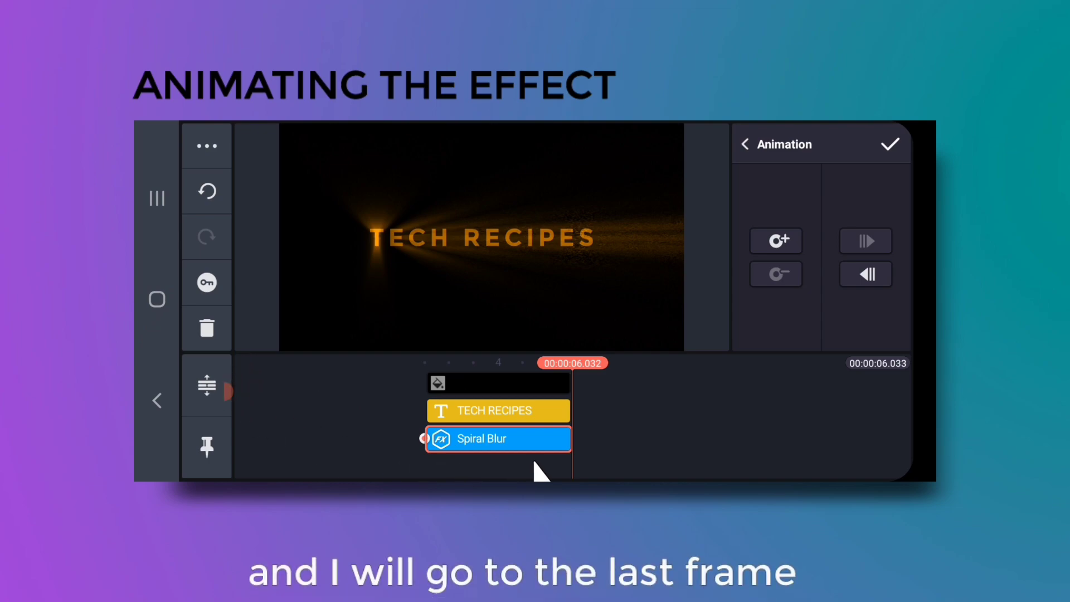
pyautogui.click(771, 246)
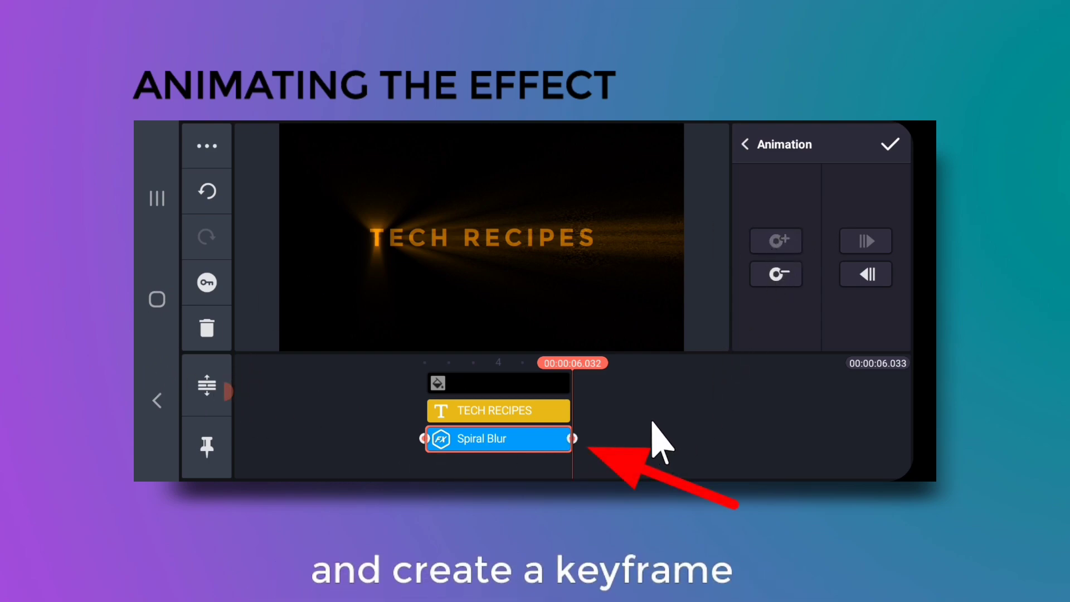
# - Add a mid-clip Spiral Blur keyframe at 3.047 s and shift the rays' centre onto the final S
pyautogui.moveTo(649, 454); pyautogui.dragTo(716, 456)
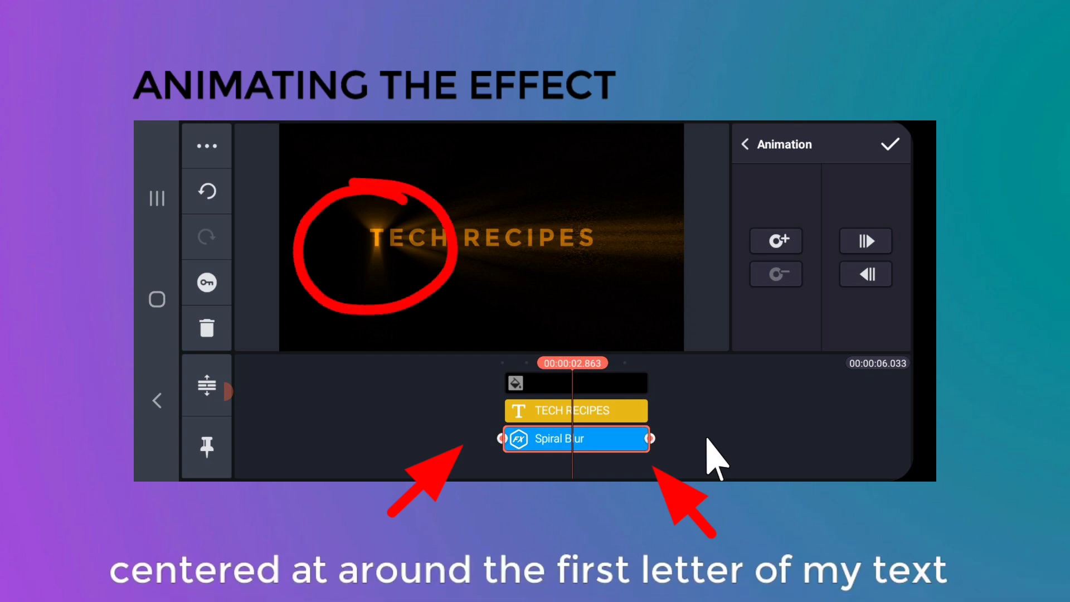
pyautogui.moveTo(707, 439); pyautogui.dragTo(702, 441)
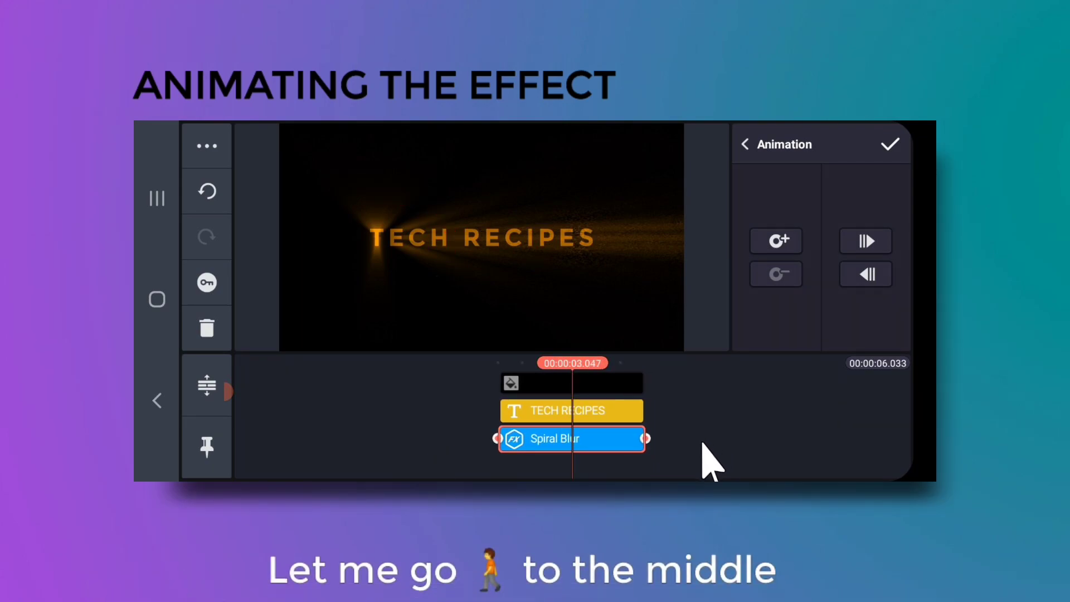
pyautogui.click(780, 241)
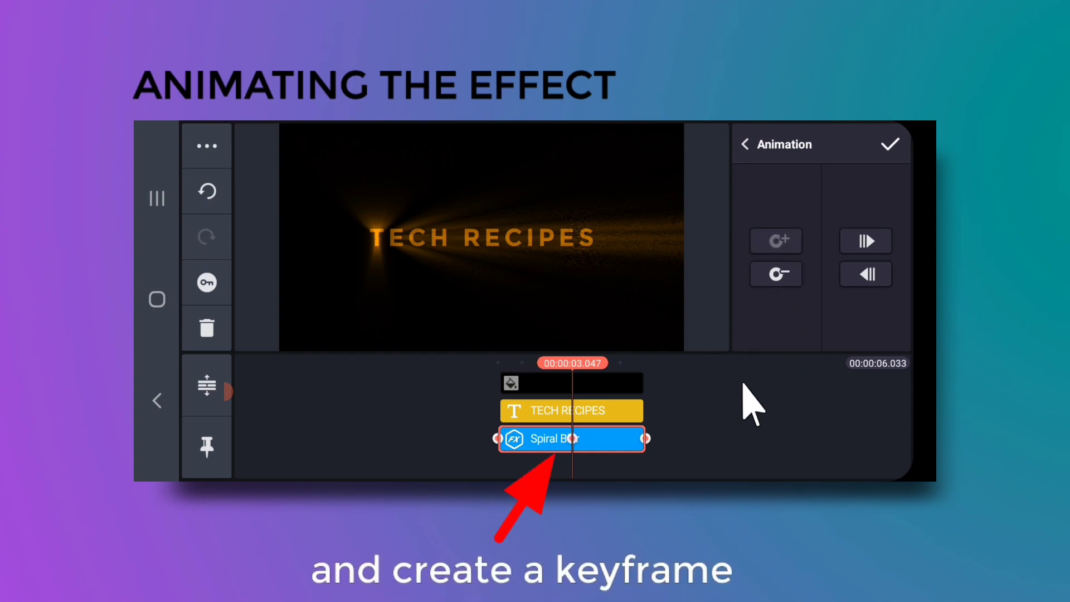
pyautogui.moveTo(626, 334)
pyautogui.mouseDown()
pyautogui.moveTo(597, 334)
pyautogui.moveTo(612, 304)
pyautogui.moveTo(615, 314)
pyautogui.moveTo(470, 287)
pyautogui.moveTo(603, 293)
pyautogui.moveTo(470, 296)
pyautogui.moveTo(552, 297)
pyautogui.mouseUp()
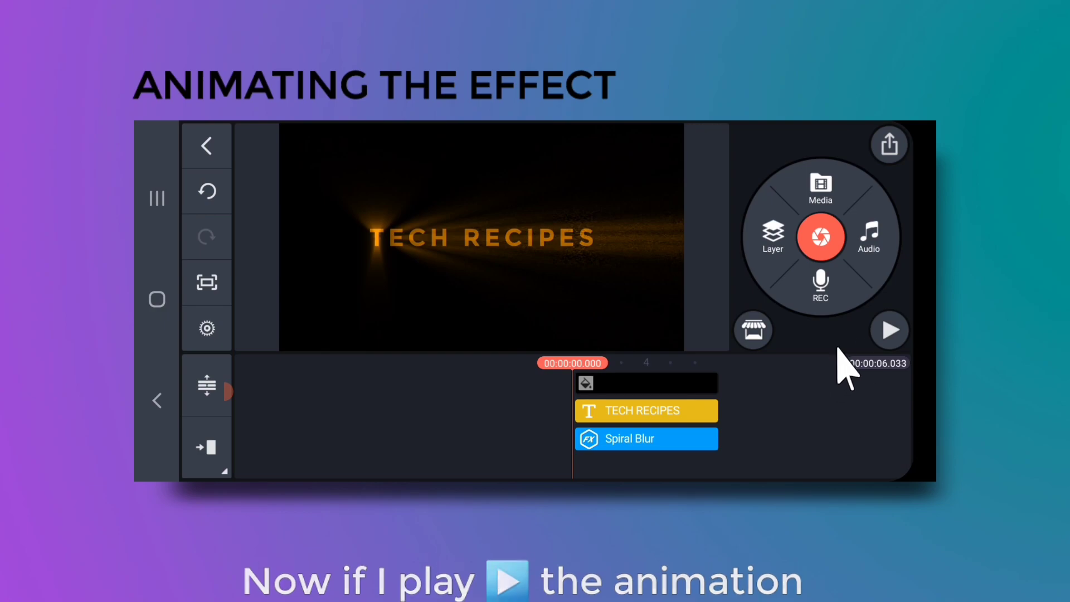
pyautogui.click(889, 330)
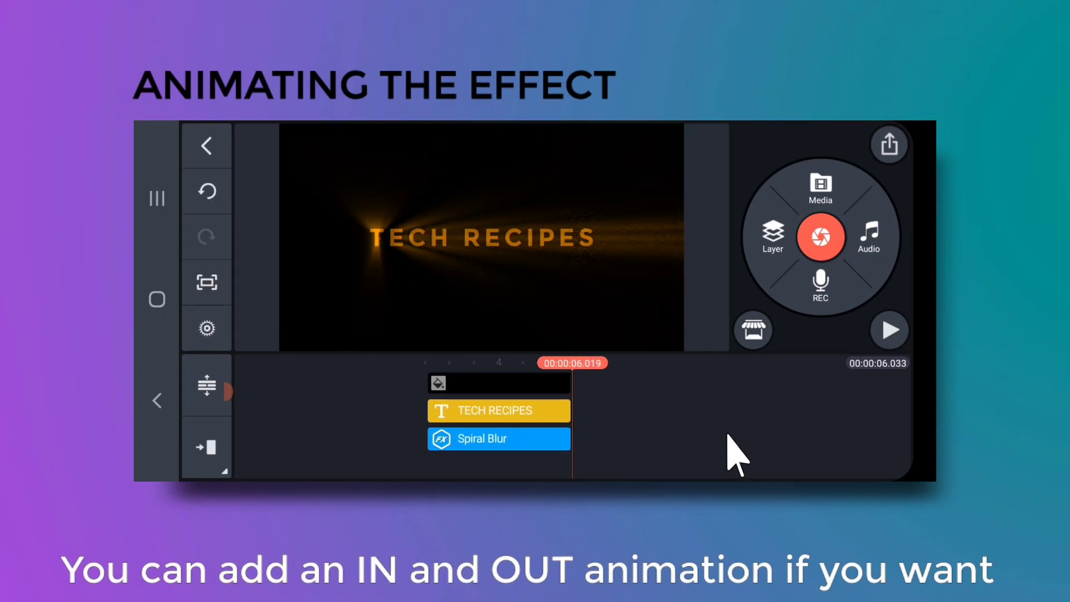
# - Give the TECH RECIPES text a Fade in-animation with a 0.5-second duration
pyautogui.click(515, 410)
pyautogui.click(795, 239)
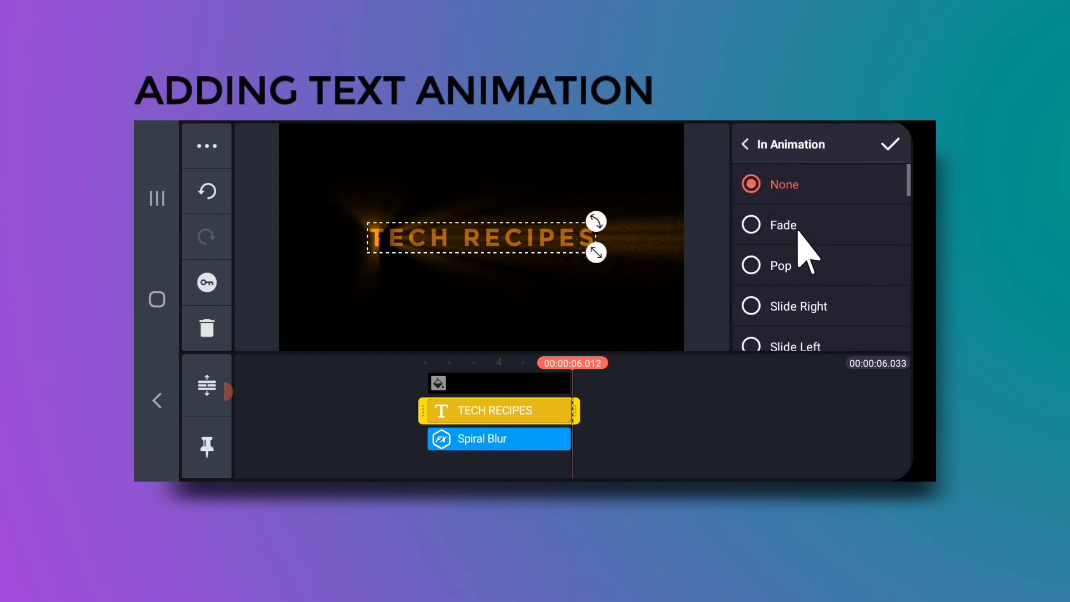
pyautogui.click(801, 229)
pyautogui.moveTo(834, 340); pyautogui.dragTo(840, 334)
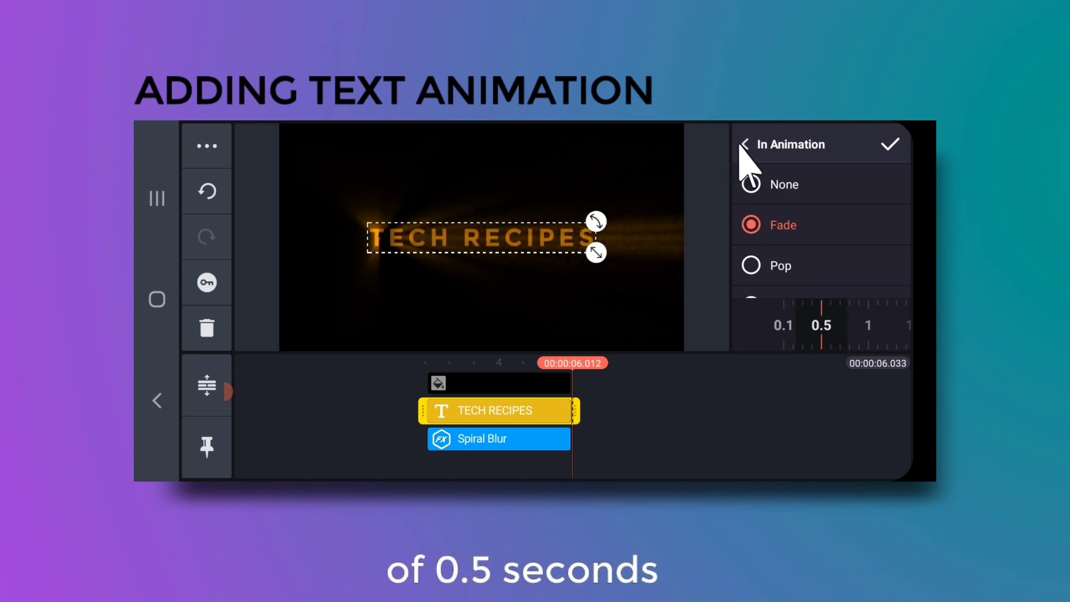